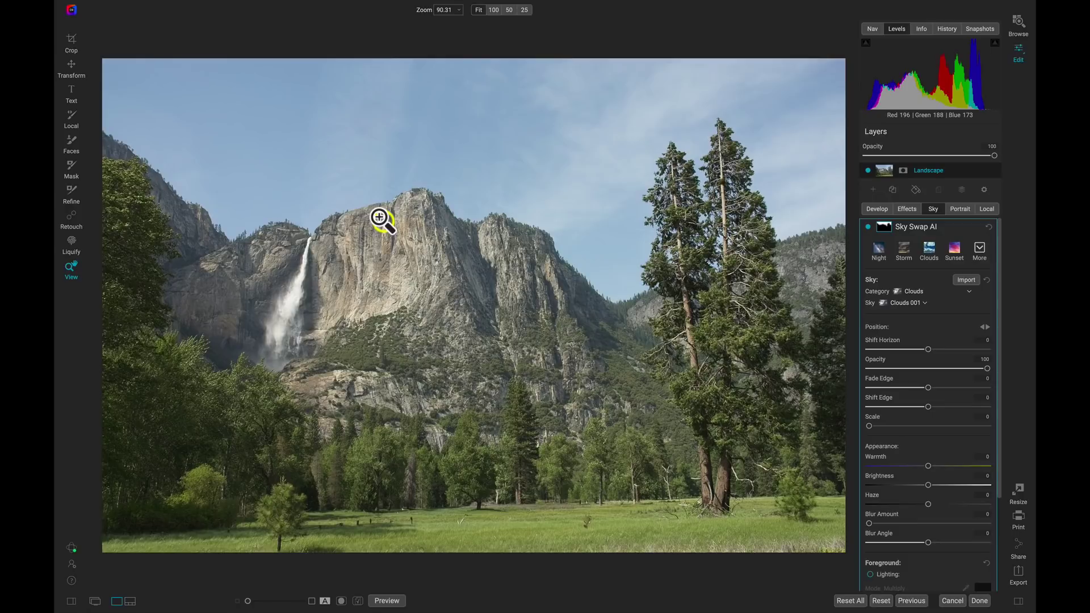
# Step: Open the Extras Manager and show its Skies collection
pyautogui.moveTo(162, 5)
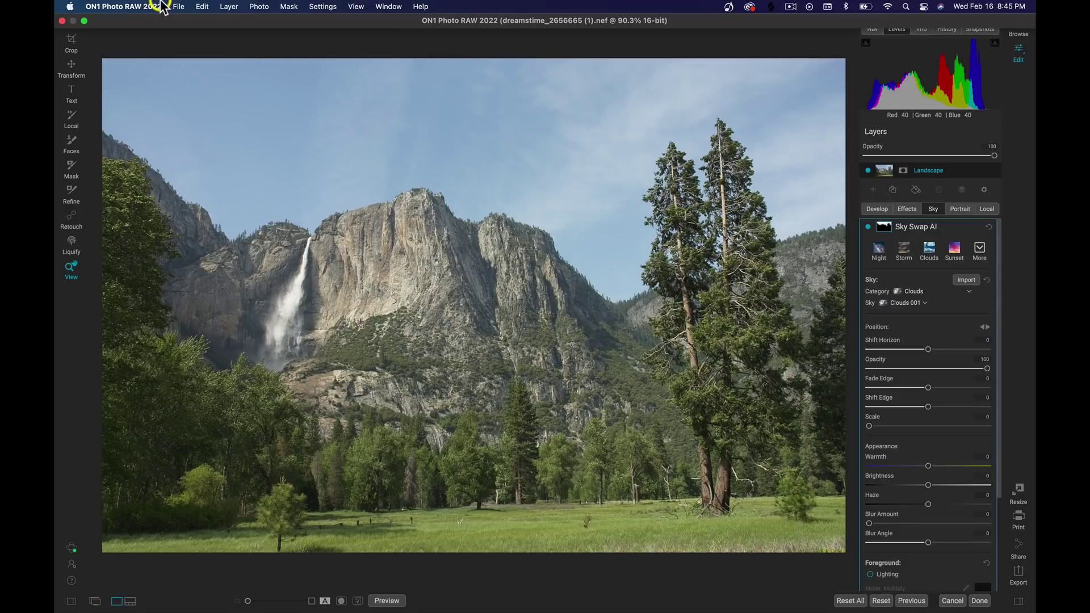
pyautogui.click(178, 6)
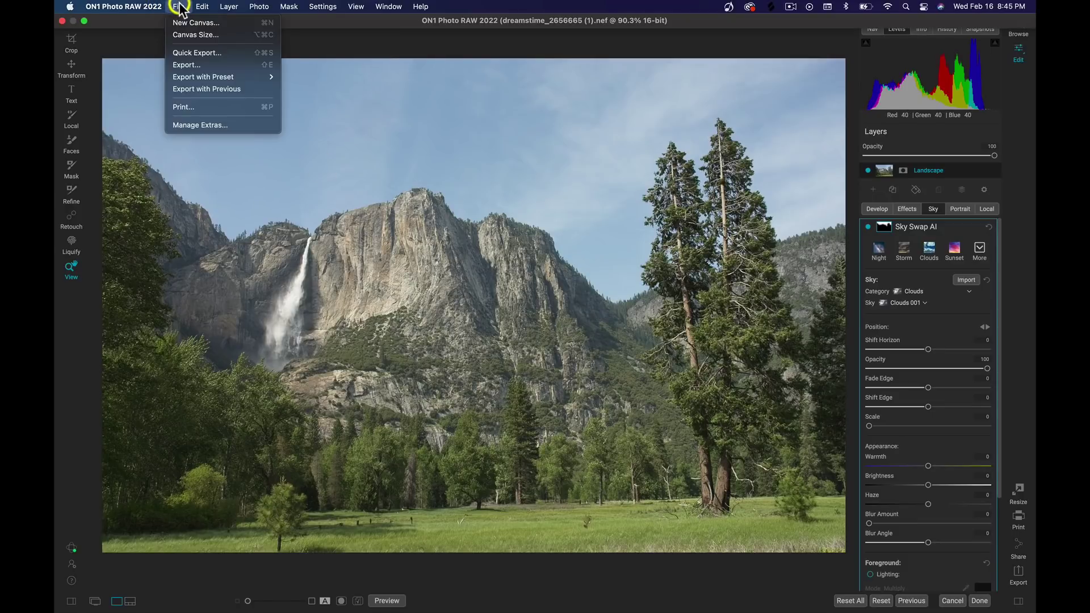
pyautogui.click(240, 125)
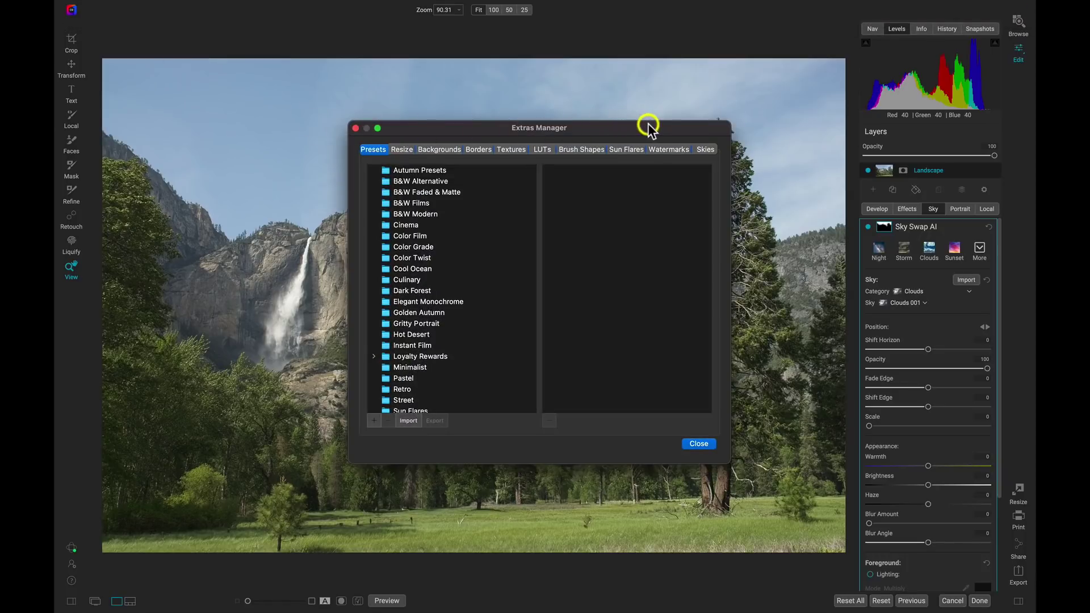
pyautogui.click(710, 152)
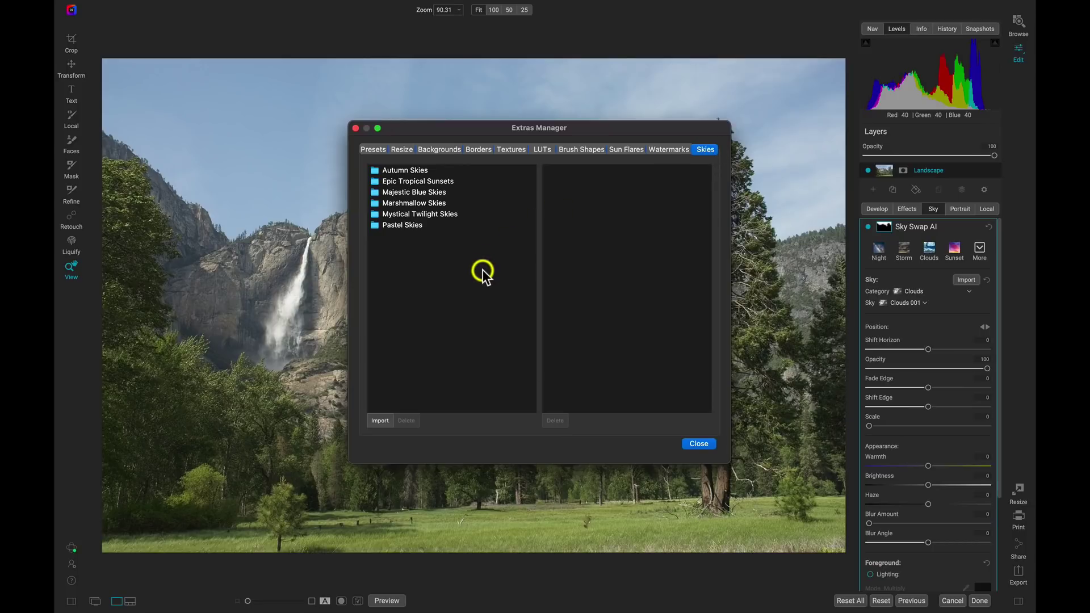
# Step: Import all the Mystical Twilight Sky JPG images from the Mystical Twilight Skies folder in Downloads
pyautogui.click(380, 420)
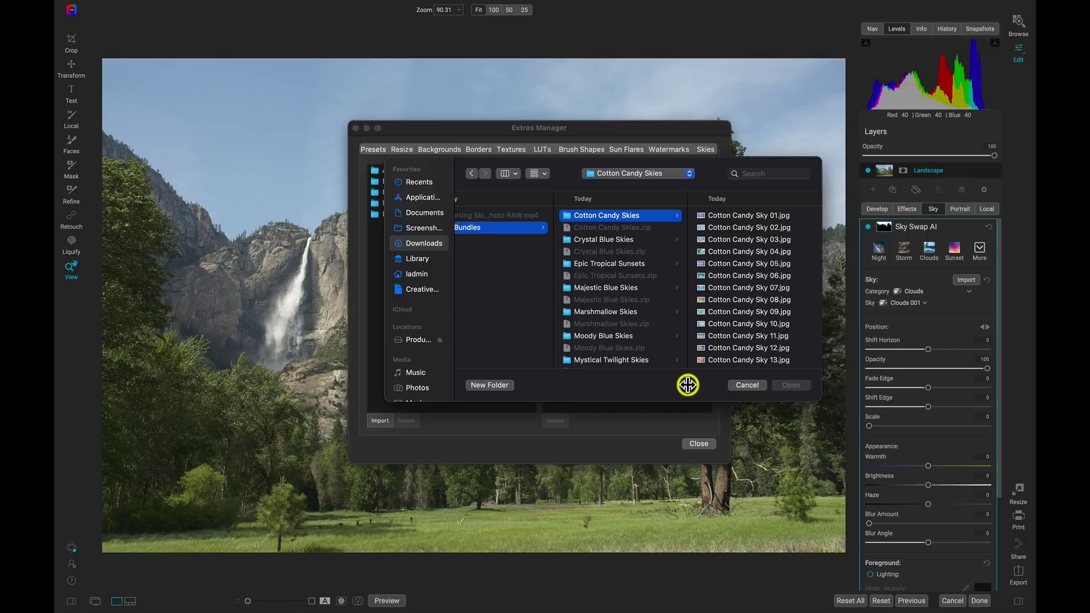
pyautogui.click(649, 360)
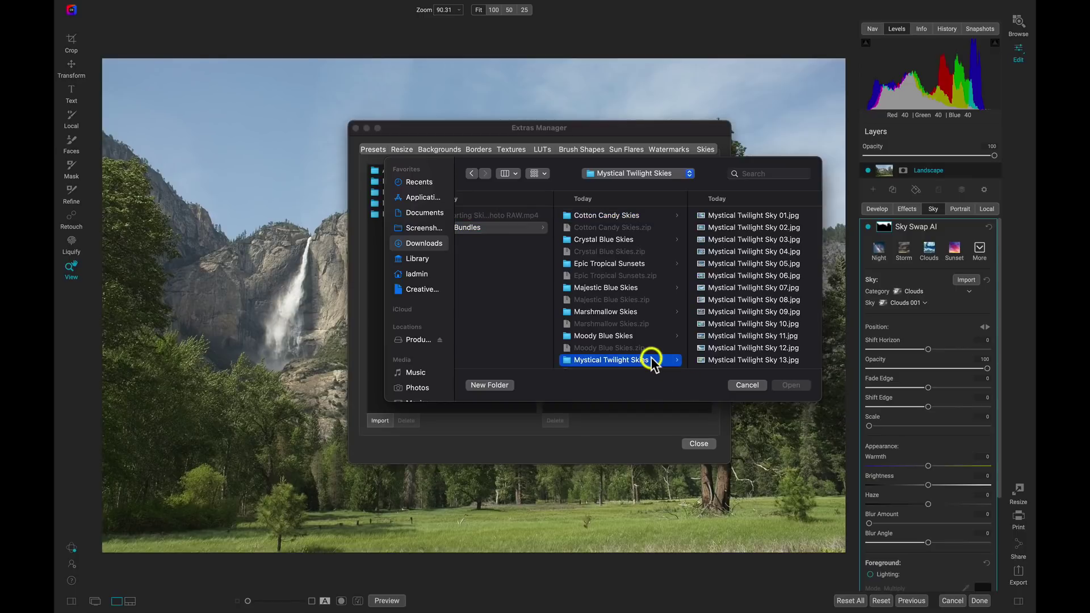
pyautogui.click(740, 215)
pyautogui.scroll(-5, 673, 309)
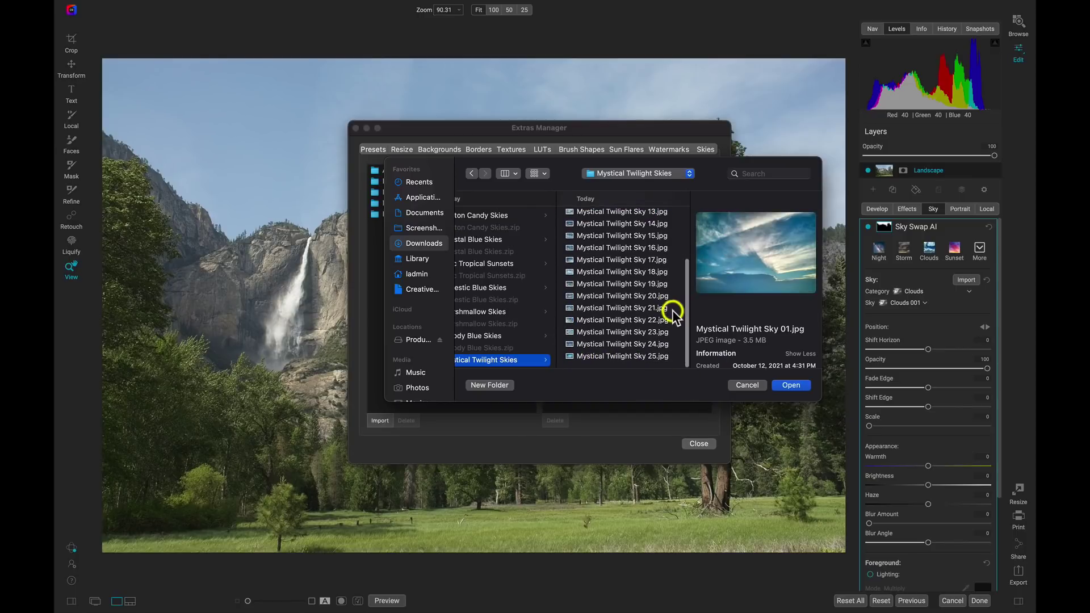
pyautogui.press('super+a')
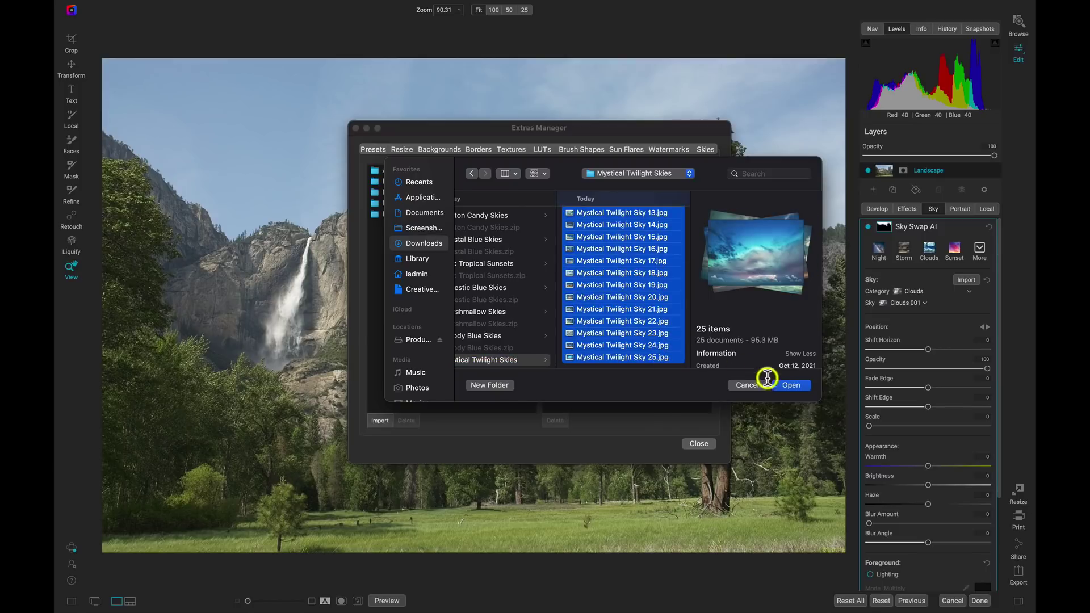
pyautogui.click(787, 387)
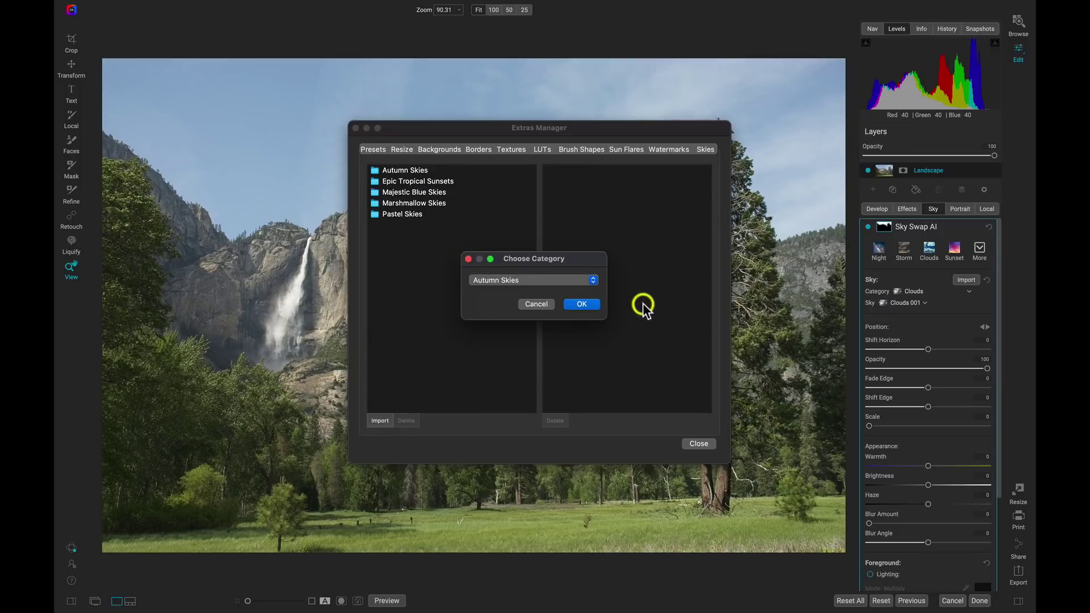
# Step: Put the imported skies in a new category named Mystical Twilight Skies, check its contents and close the Extras Manager
pyautogui.click(590, 280)
pyautogui.click(567, 261)
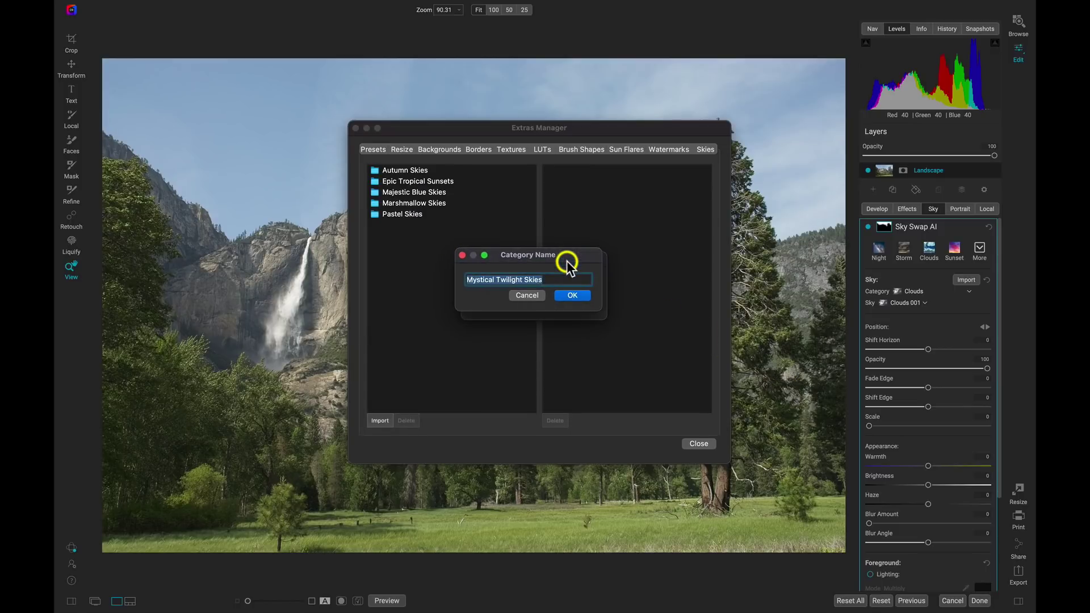
pyautogui.click(572, 295)
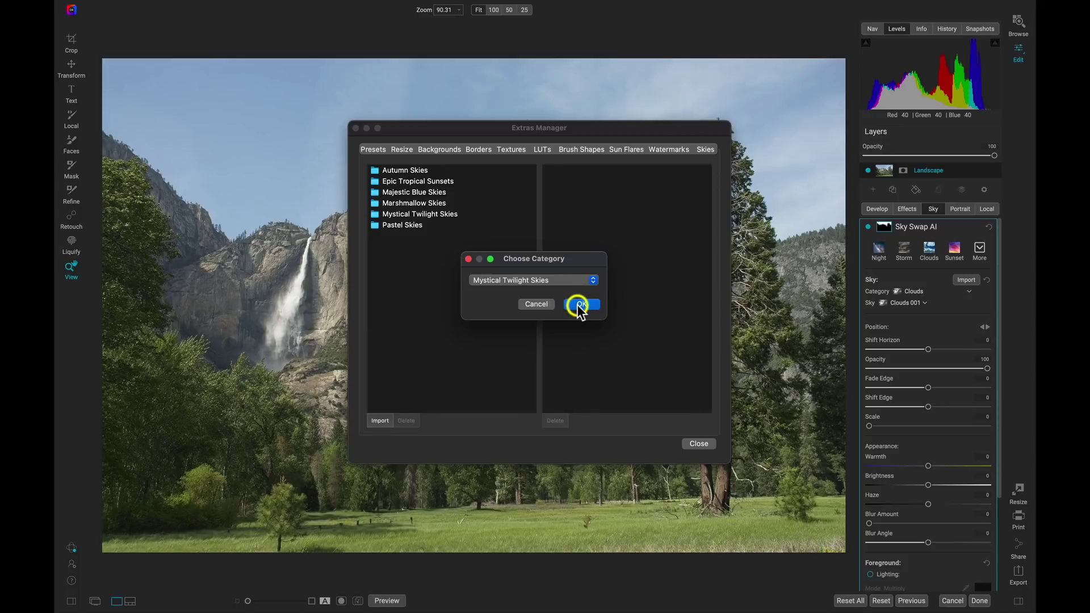
pyautogui.click(579, 306)
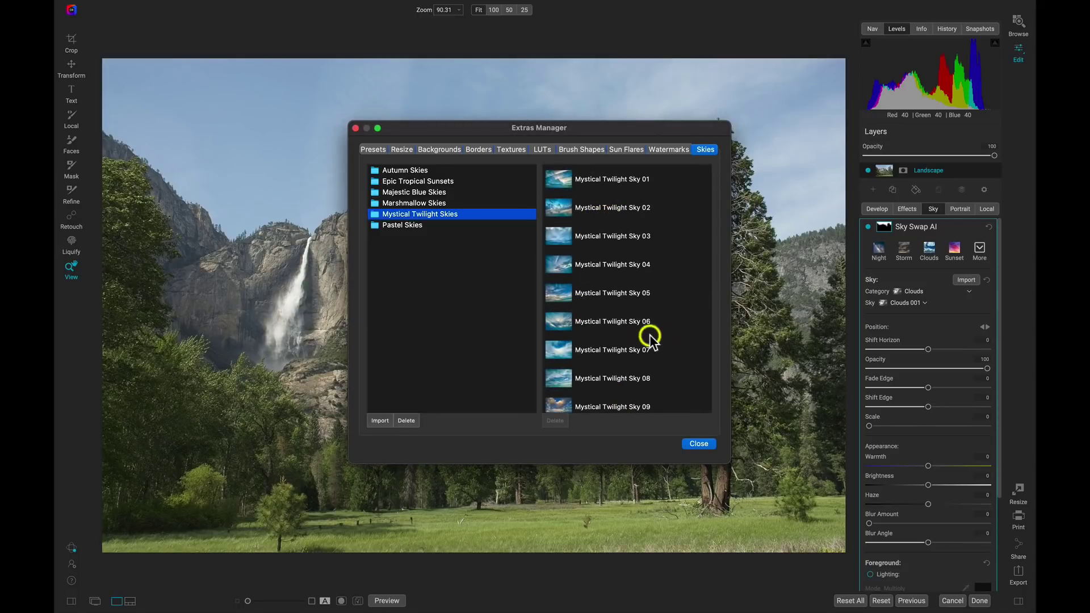
pyautogui.scroll(-10, 610, 215)
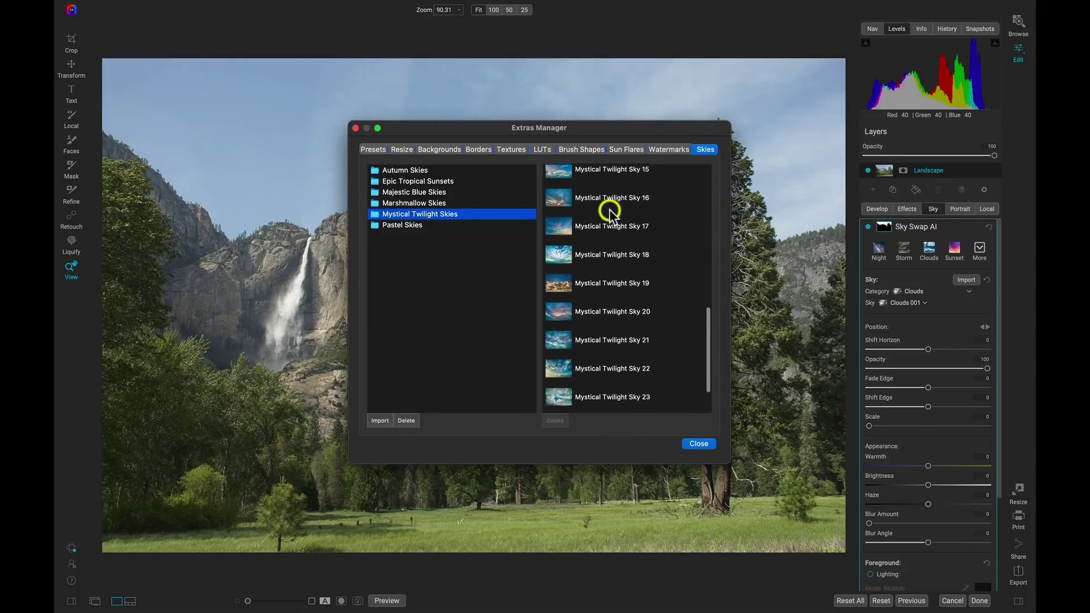
pyautogui.click(697, 444)
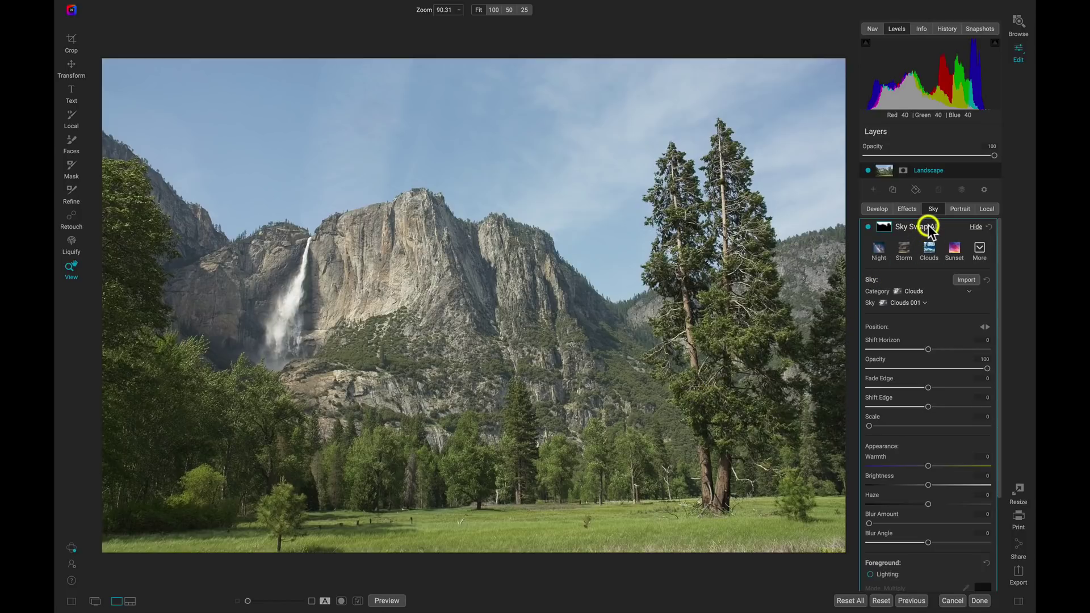
# Step: Try the Mystical Twilight Skies category in Sky Swap AI and compare the swapped sky with the original
pyautogui.click(921, 291)
pyautogui.scroll(-5, 923, 327)
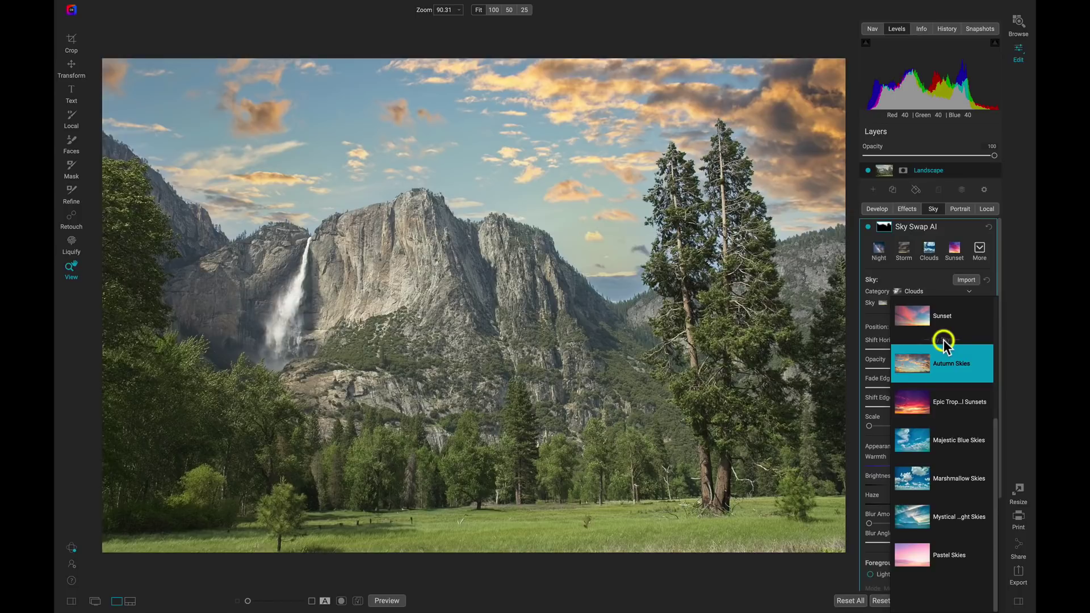
pyautogui.click(938, 443)
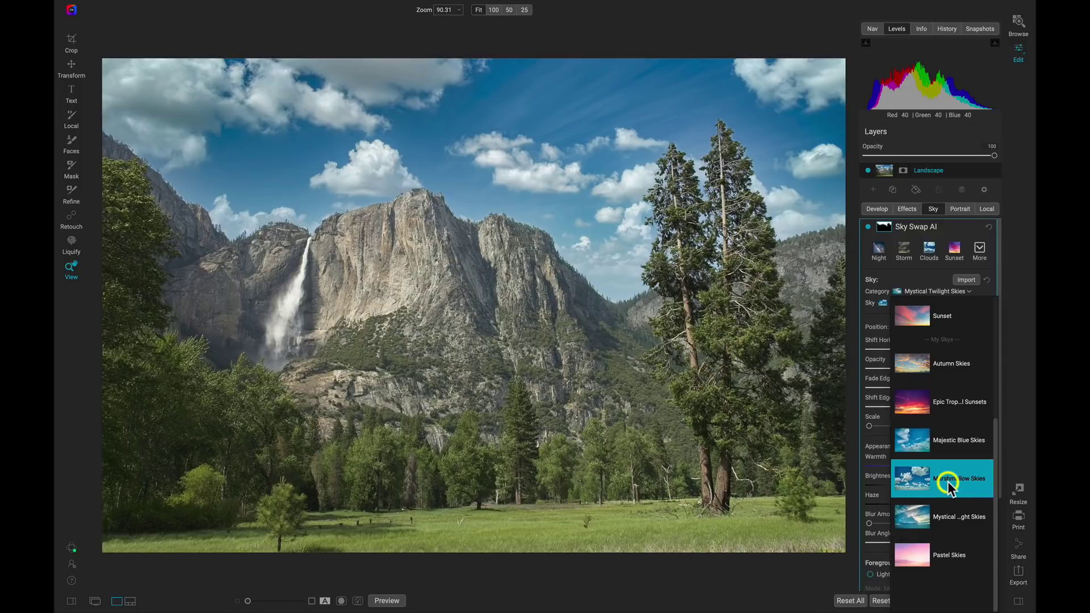
pyautogui.click(866, 226)
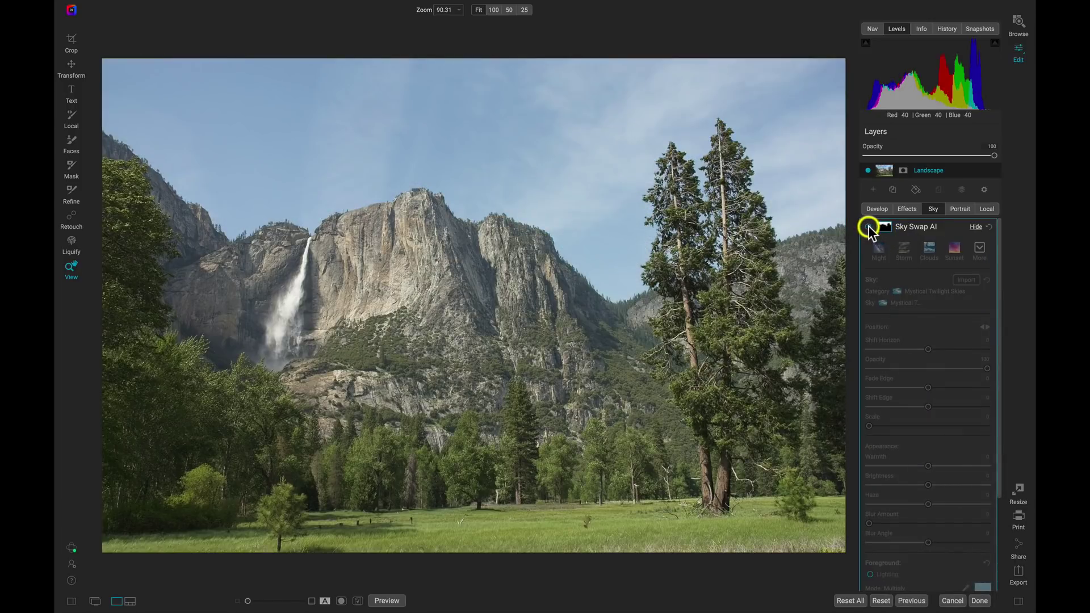
pyautogui.click(868, 226)
pyautogui.click(867, 227)
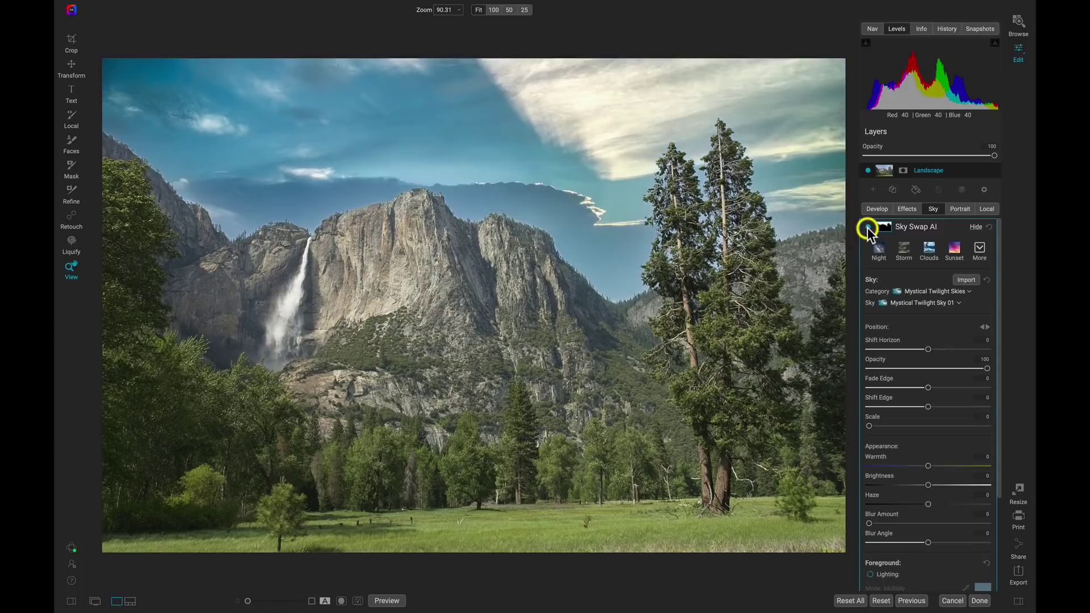
# Step: Swap the sky for Majestic Blue Sky 04 from the Majestic Blue Skies category and compare it with the original photo
pyautogui.click(937, 290)
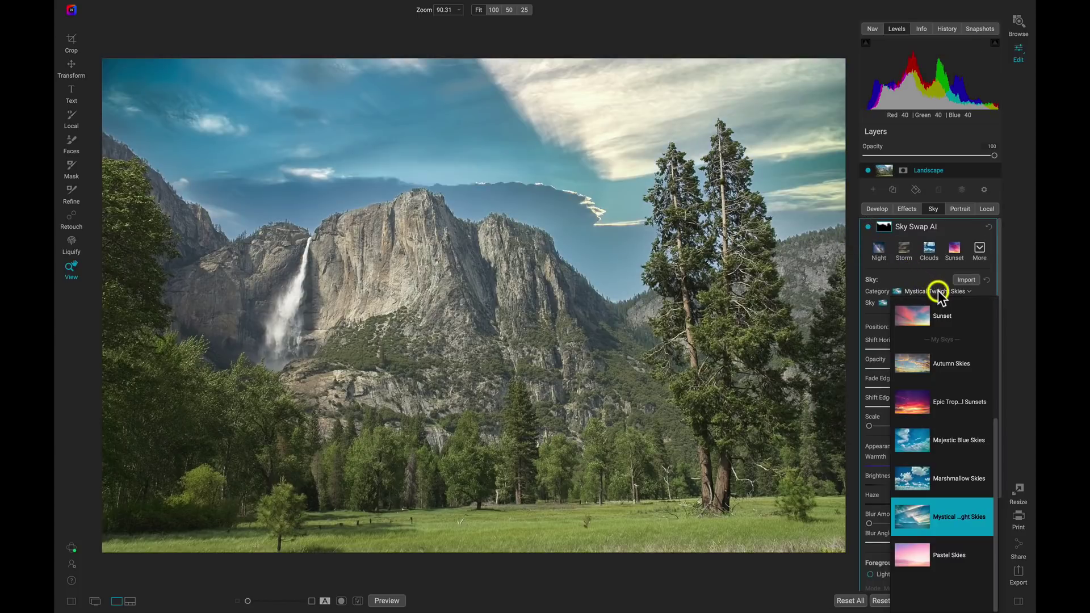
pyautogui.click(936, 441)
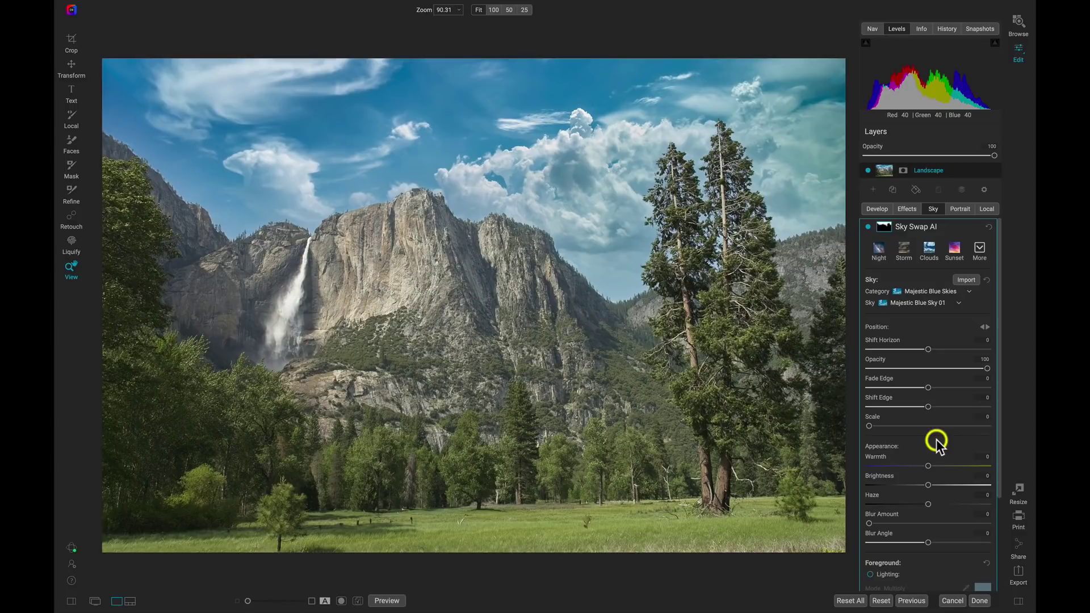
pyautogui.click(928, 302)
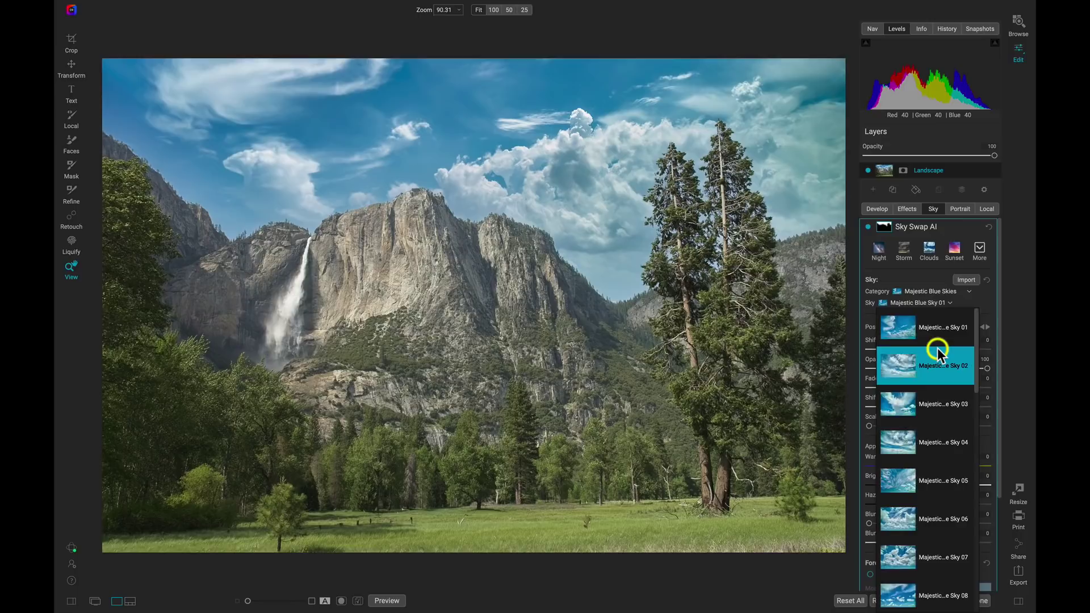
pyautogui.scroll(-4, 938, 348)
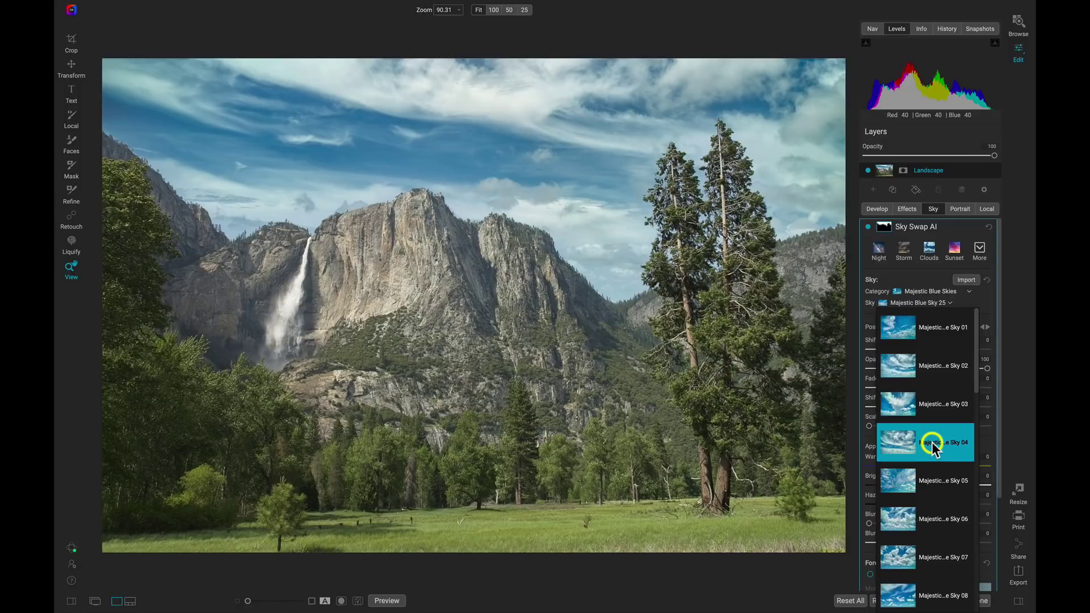
pyautogui.click(932, 442)
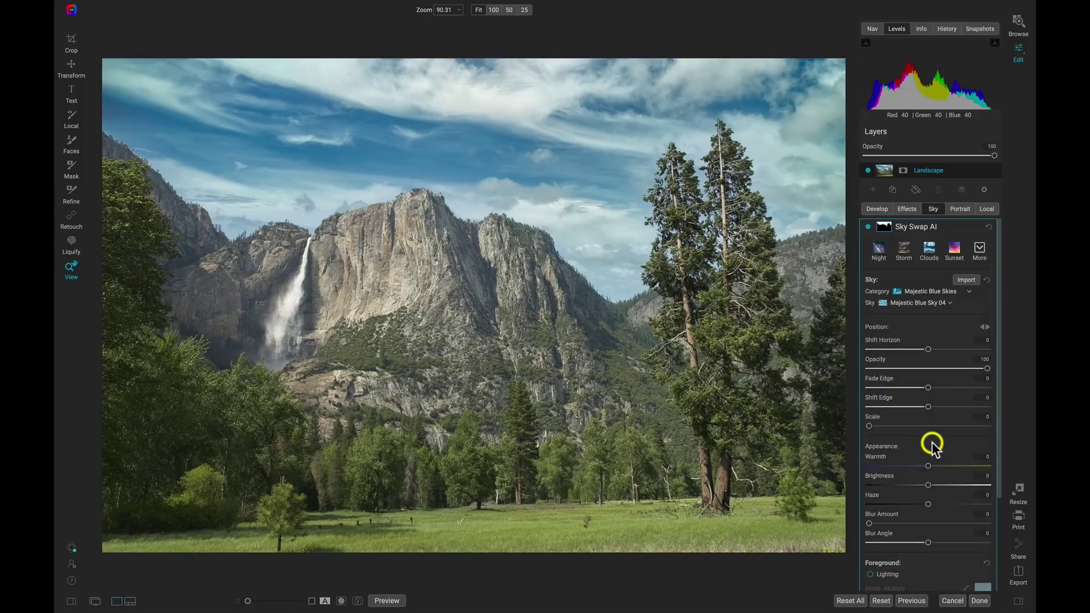
pyautogui.click(867, 226)
pyautogui.click(868, 227)
pyautogui.click(868, 226)
pyautogui.click(868, 227)
# Step: Apply the AI Auto tone adjustment in Develop, then set Exposure to -0.9 and Whites to 22
pyautogui.click(878, 209)
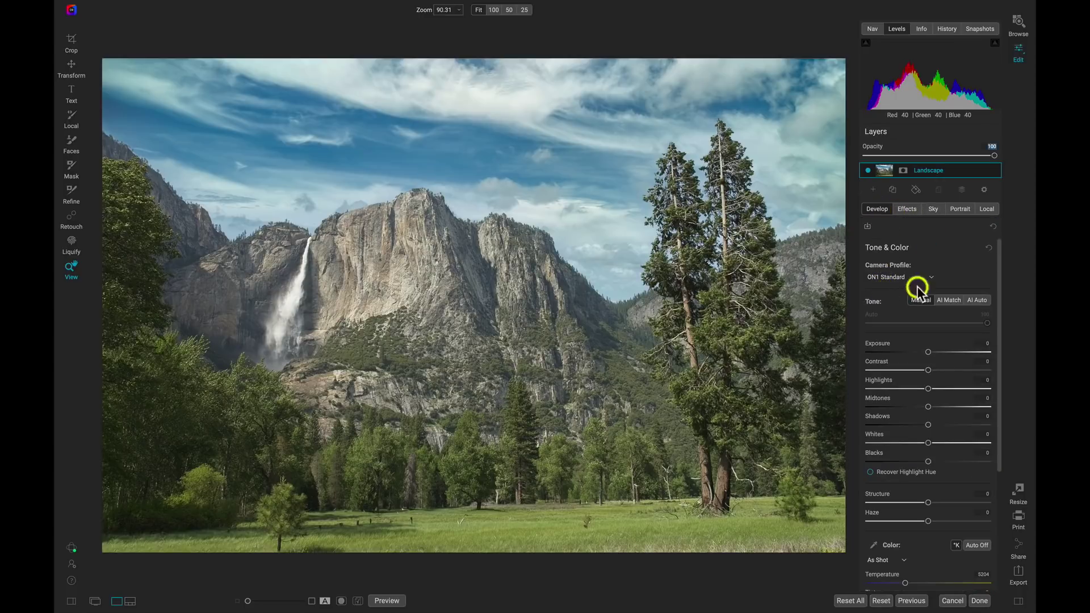
pyautogui.click(977, 300)
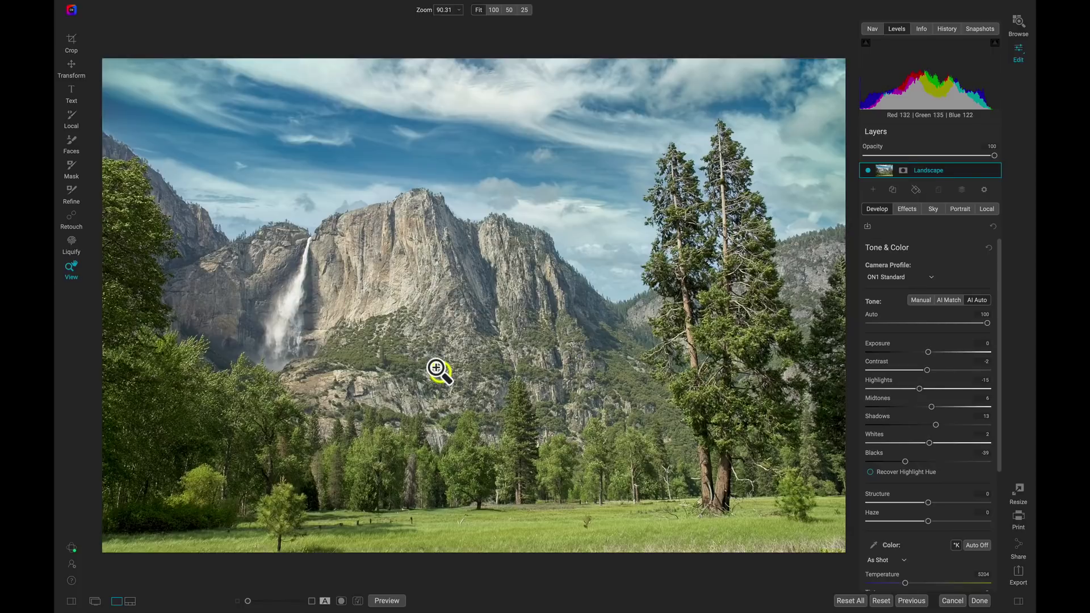
pyautogui.moveTo(929, 353); pyautogui.dragTo(917, 352)
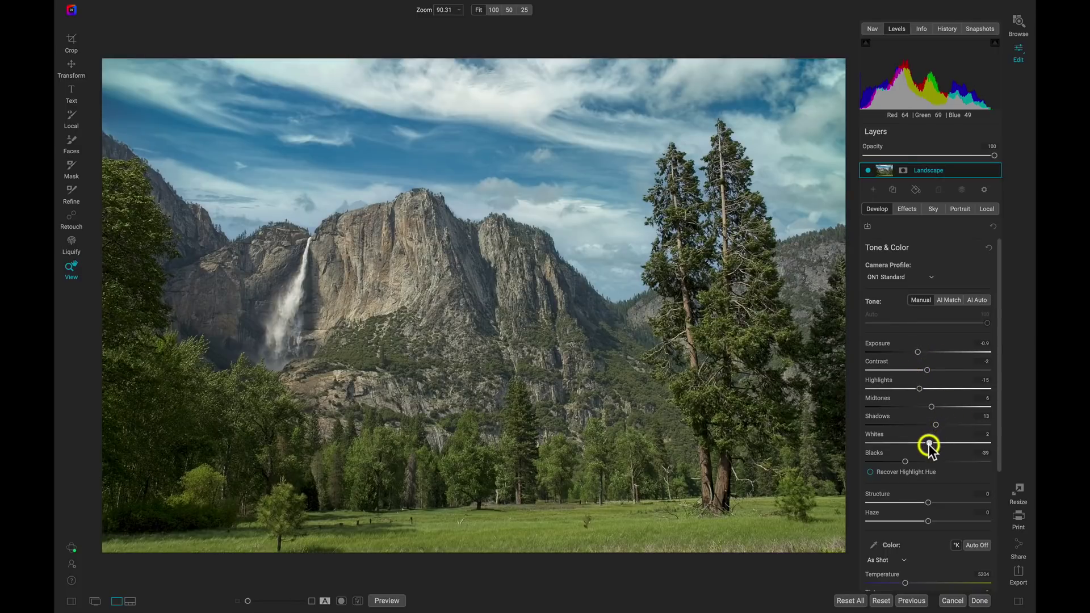
pyautogui.moveTo(929, 444); pyautogui.dragTo(940, 443)
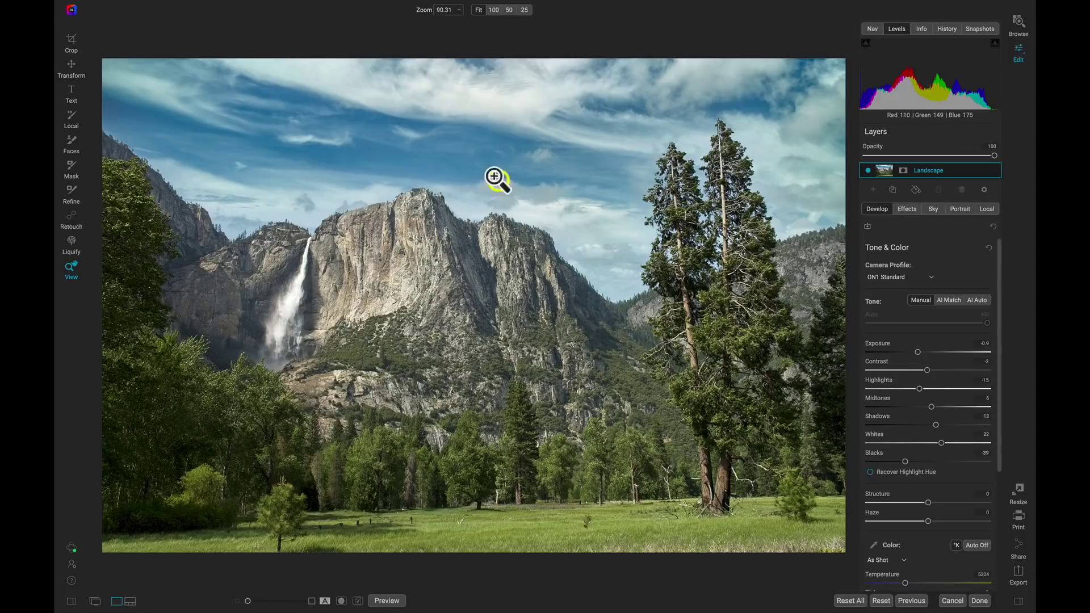
# Step: Try flipping the swapped sky horizontally and adjusting its opacity, ending with the original orientation and an opacity of 100
pyautogui.click(933, 210)
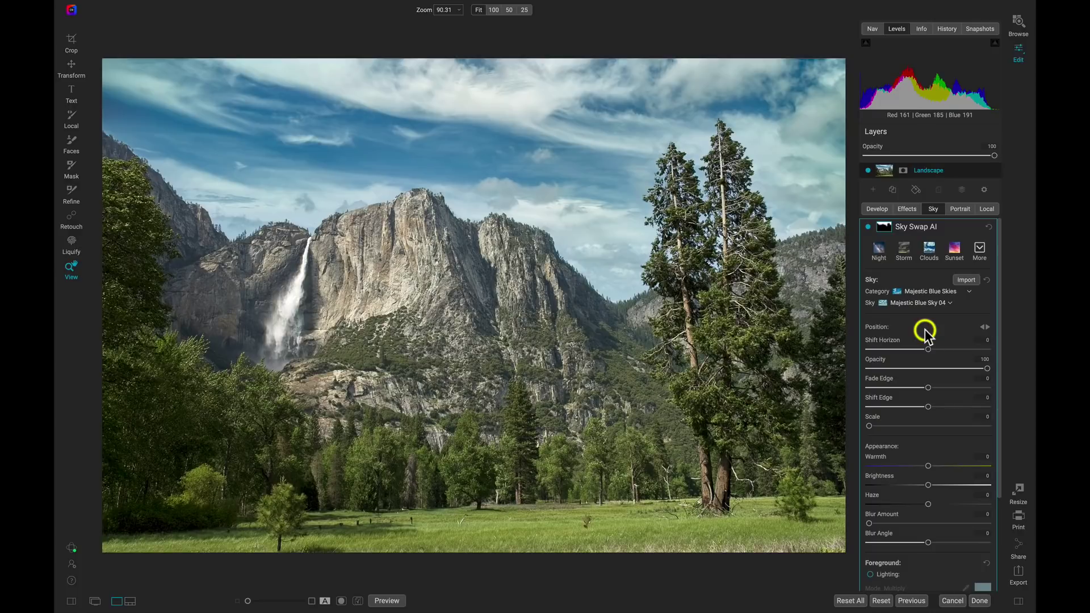
pyautogui.click(987, 327)
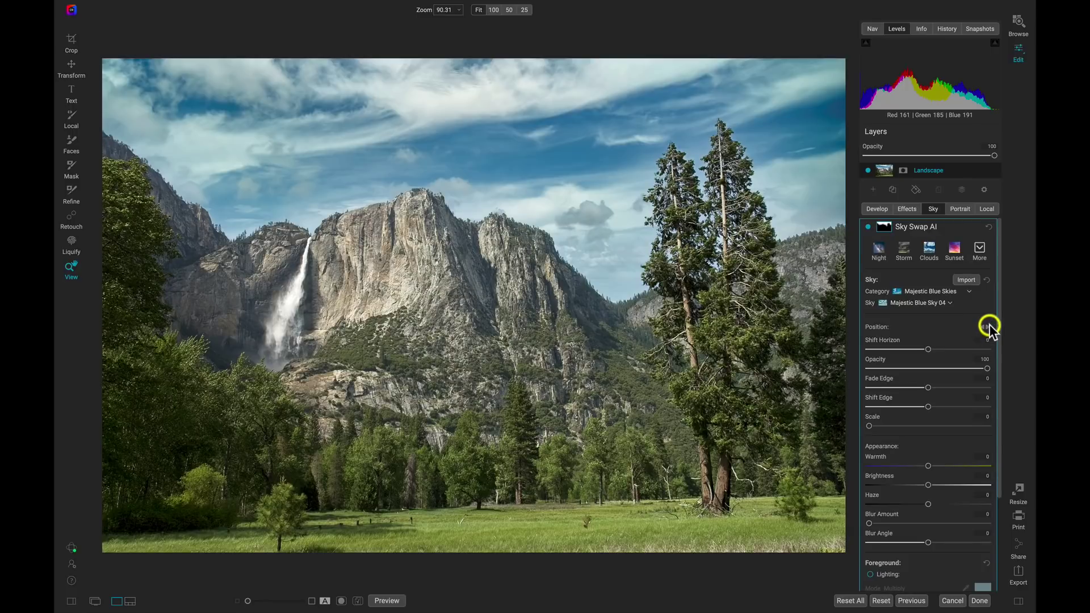
pyautogui.click(989, 328)
pyautogui.click(989, 328)
pyautogui.click(989, 328)
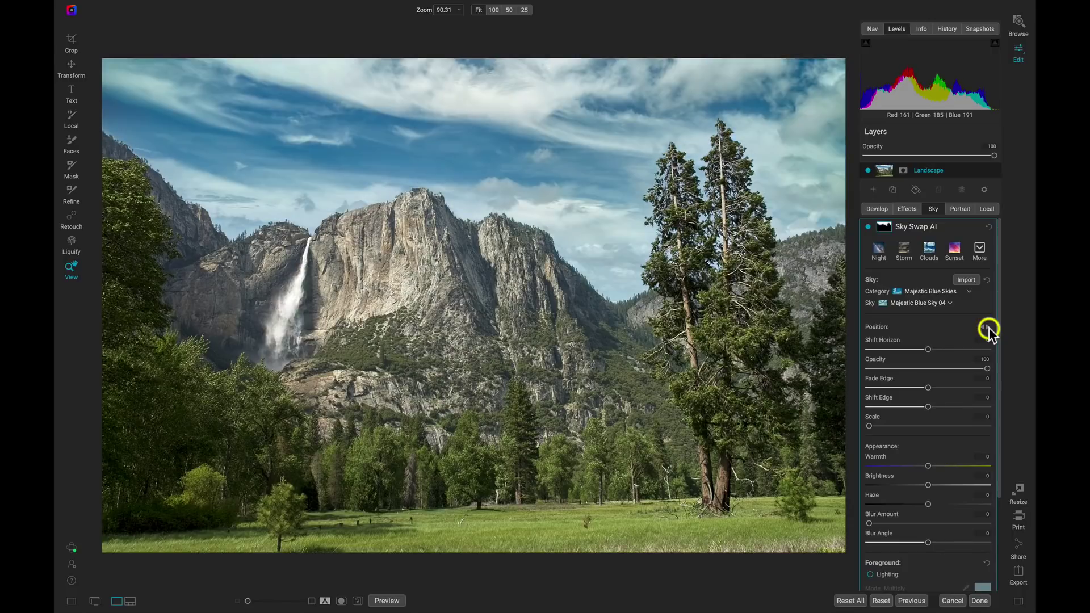
pyautogui.click(988, 328)
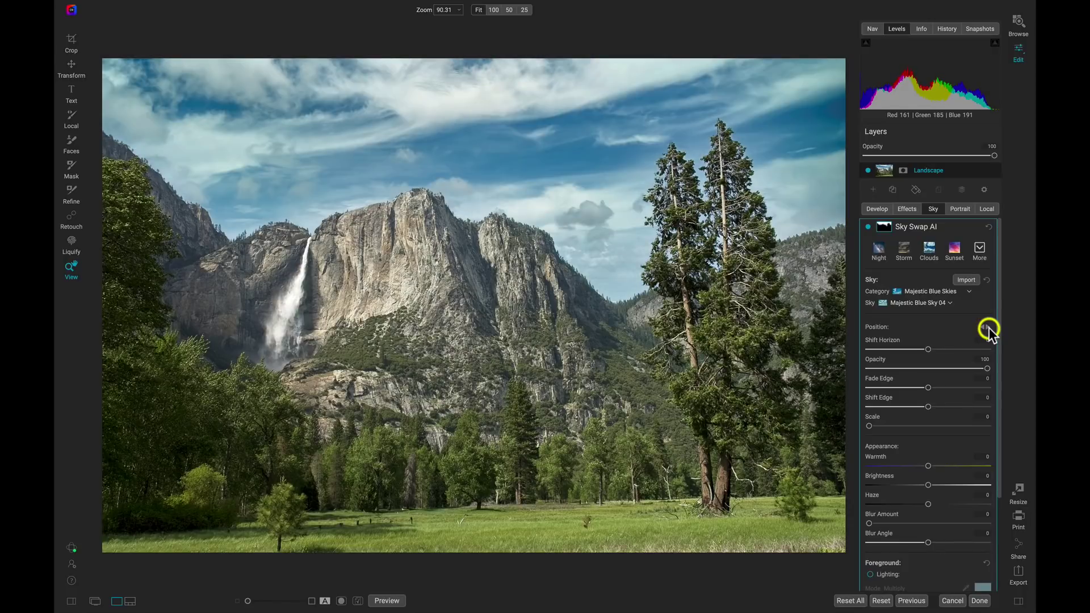
pyautogui.click(988, 328)
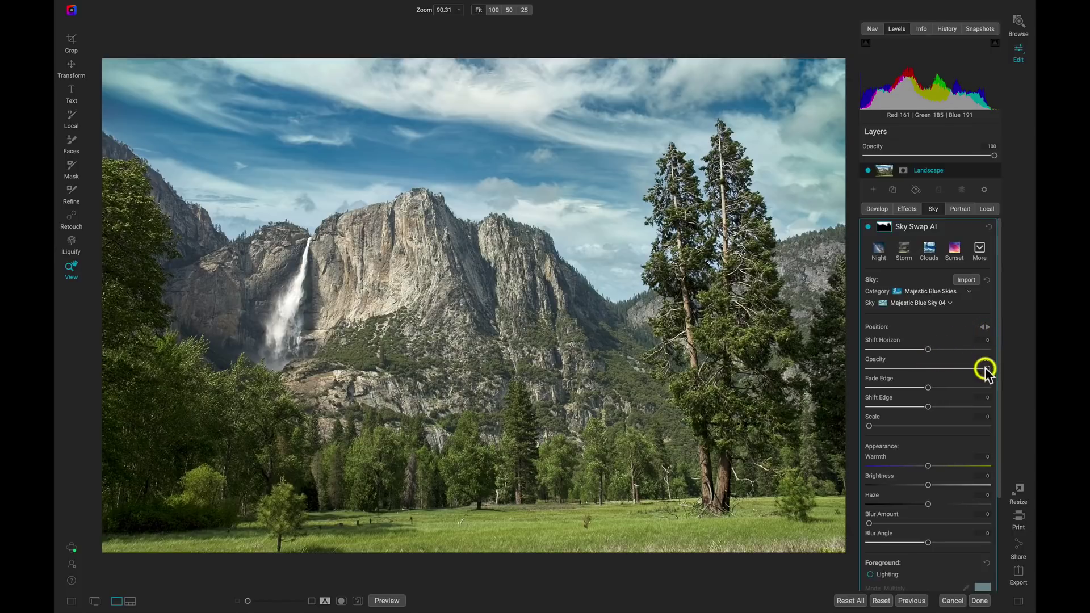
pyautogui.moveTo(987, 370)
pyautogui.mouseDown()
pyautogui.moveTo(880, 373)
pyautogui.moveTo(1001, 381)
pyautogui.mouseUp()
# Step: Set the swapped sky's Fade Edge to -55 while inspecting the mountain ridge up close
pyautogui.click(454, 208)
pyautogui.scroll(5, 454, 208)
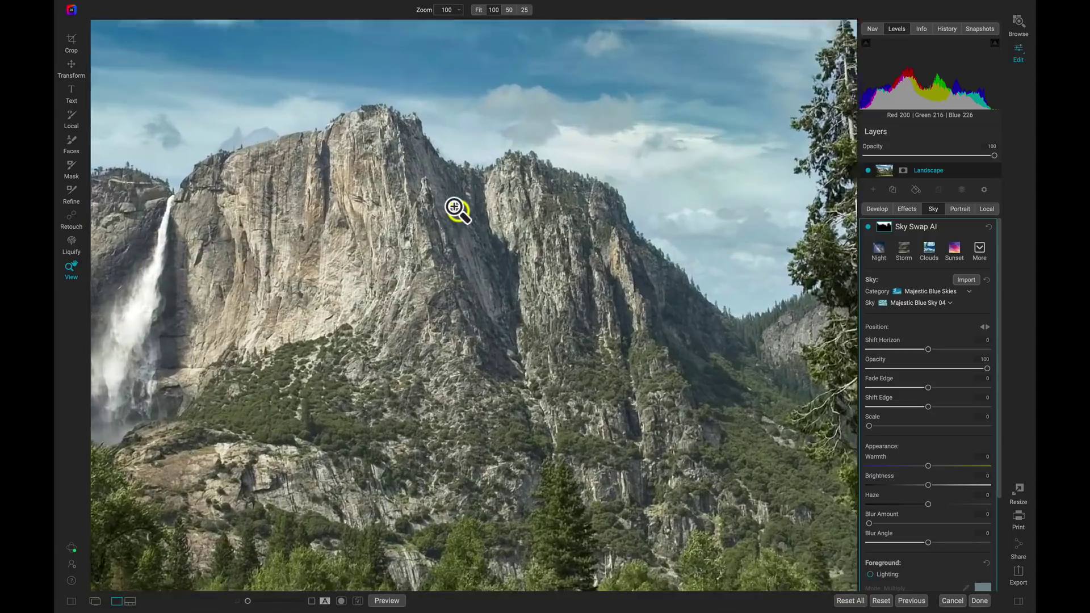
pyautogui.scroll(3, 454, 208)
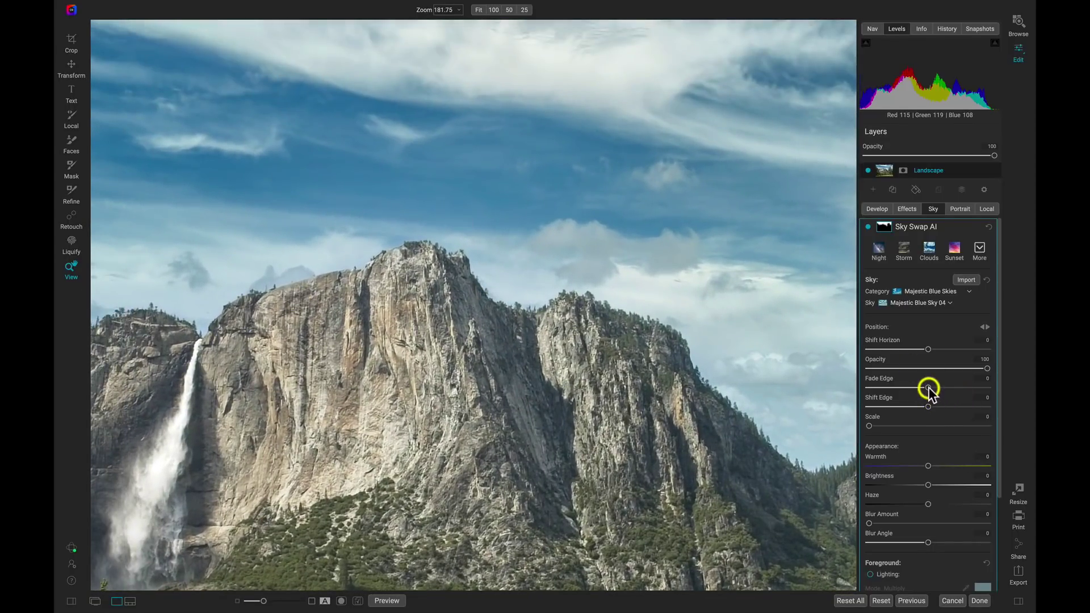
pyautogui.moveTo(928, 387); pyautogui.dragTo(896, 397)
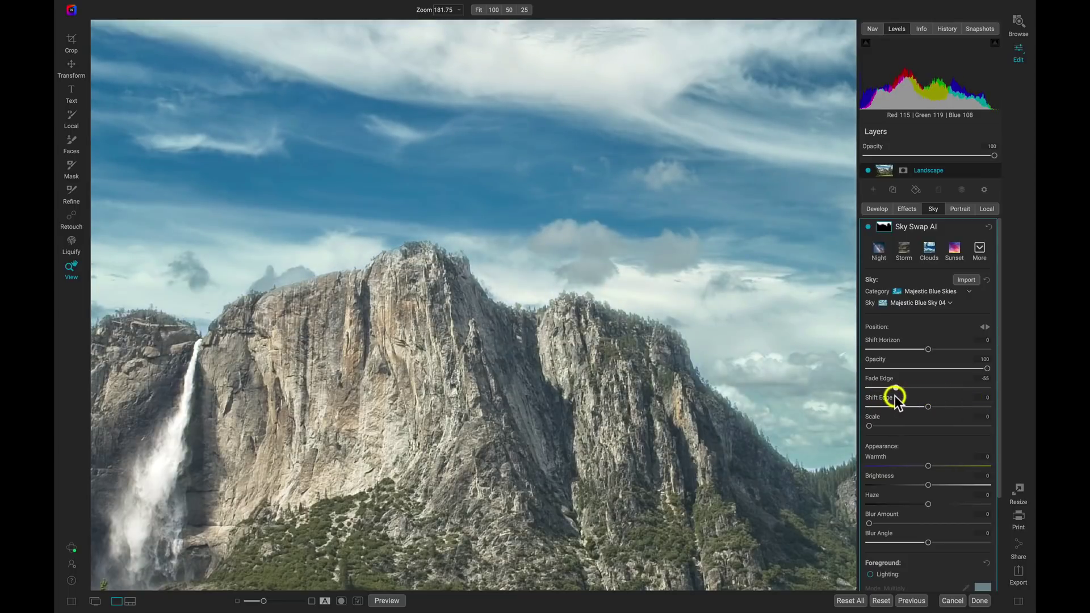
# Step: Reset the swapped sky's Fade Edge to 0 and try out Shift Edge and Scale, ending with both at 0
pyautogui.doubleClick(884, 380)
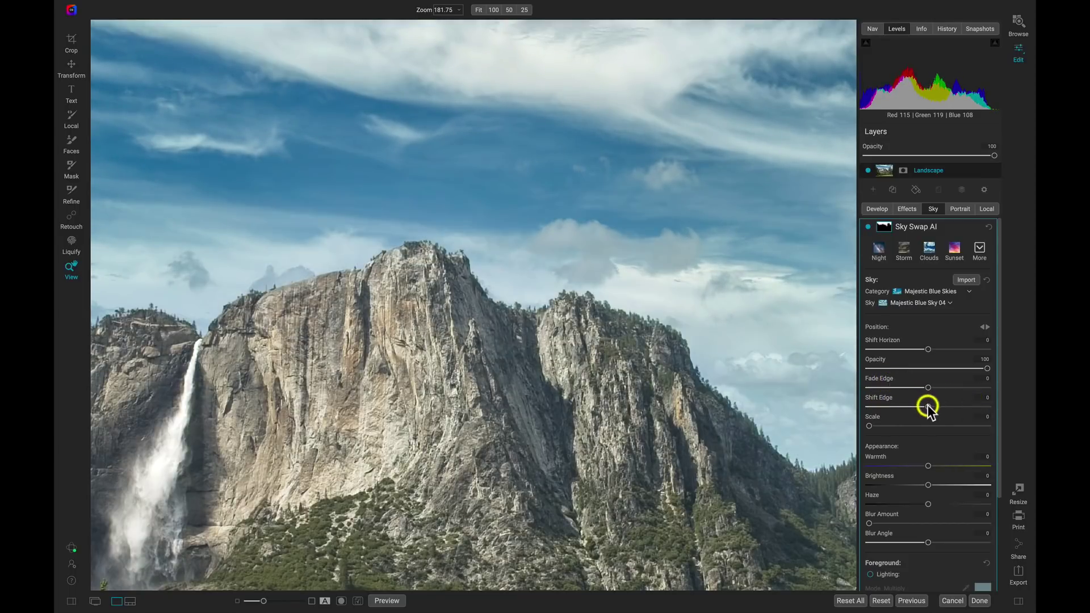
pyautogui.moveTo(925, 406); pyautogui.dragTo(945, 421)
pyautogui.doubleClick(891, 398)
pyautogui.scroll(-4, 621, 329)
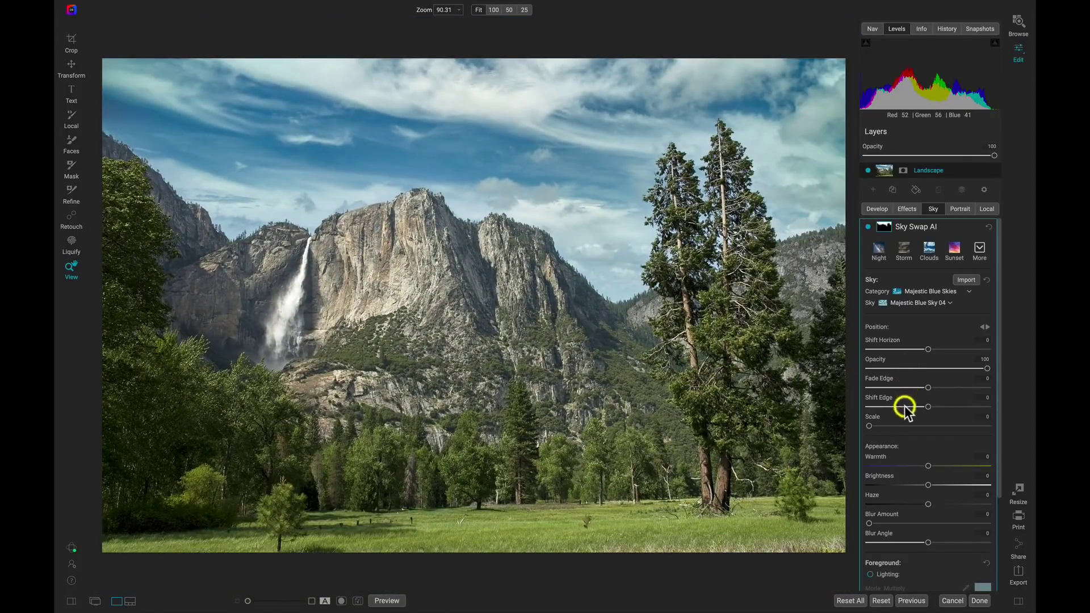
pyautogui.moveTo(870, 426)
pyautogui.mouseDown()
pyautogui.moveTo(898, 432)
pyautogui.moveTo(861, 433)
pyautogui.mouseUp()
# Step: Set the swapped sky's Warmth to 50 and Brightness to 7
pyautogui.scroll(-3, 932, 447)
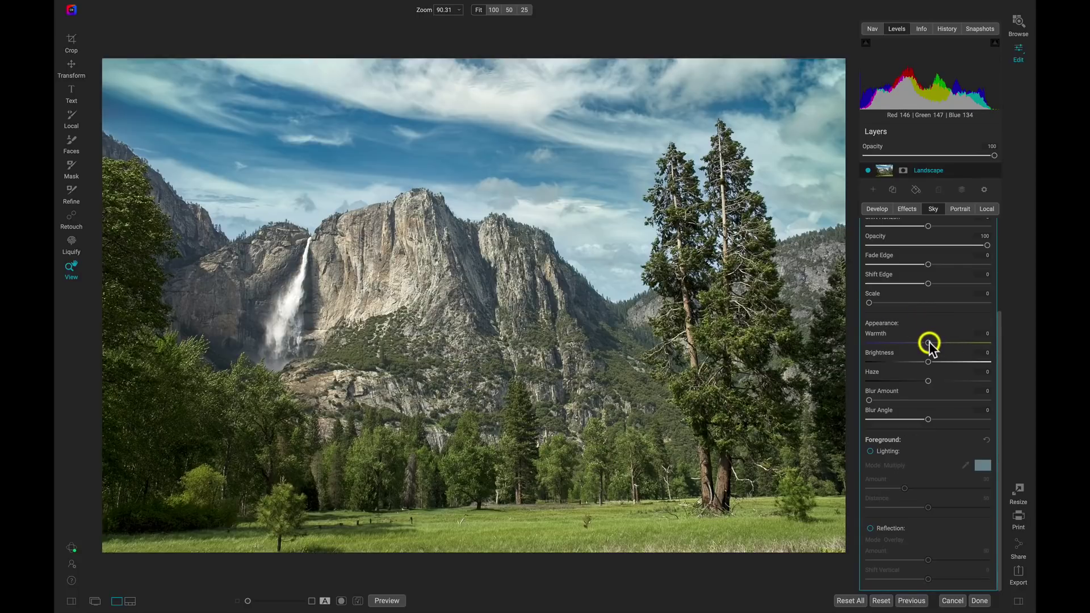
pyautogui.moveTo(928, 343); pyautogui.dragTo(970, 346)
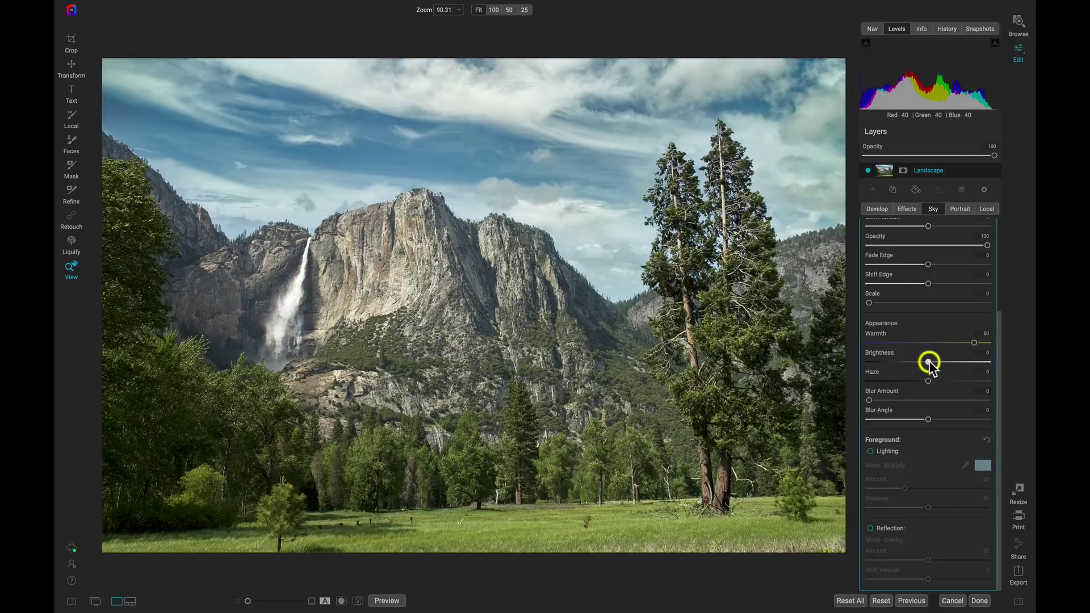
pyautogui.moveTo(929, 360)
pyautogui.mouseDown()
pyautogui.moveTo(961, 365)
pyautogui.moveTo(900, 363)
pyautogui.moveTo(972, 366)
pyautogui.moveTo(936, 369)
pyautogui.mouseUp()
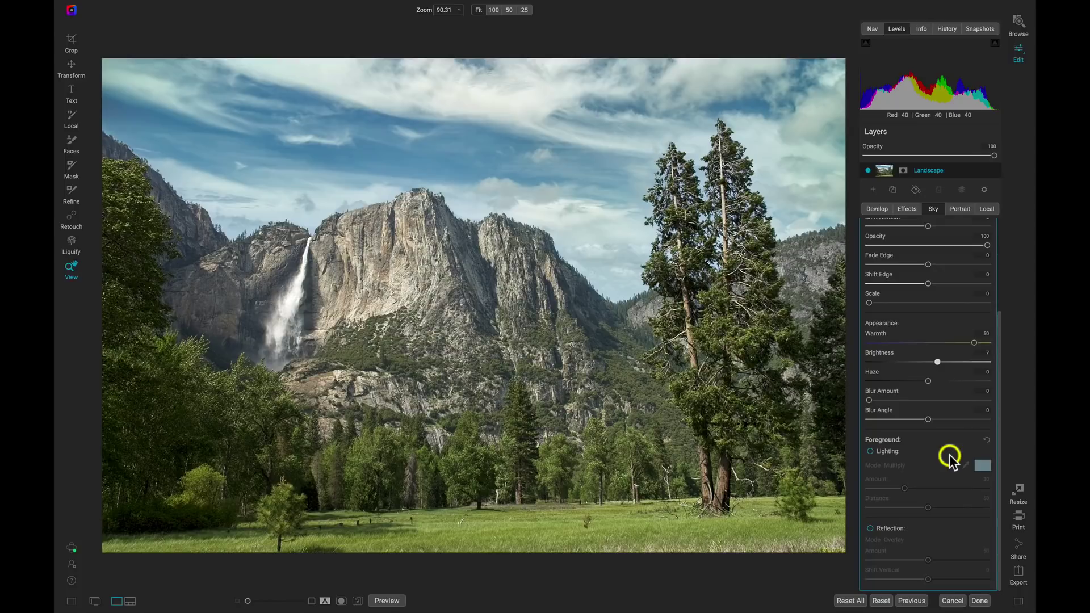
# Step: Enable foreground Lighting for the swapped sky and keep its blending mode on Multiply
pyautogui.click(871, 452)
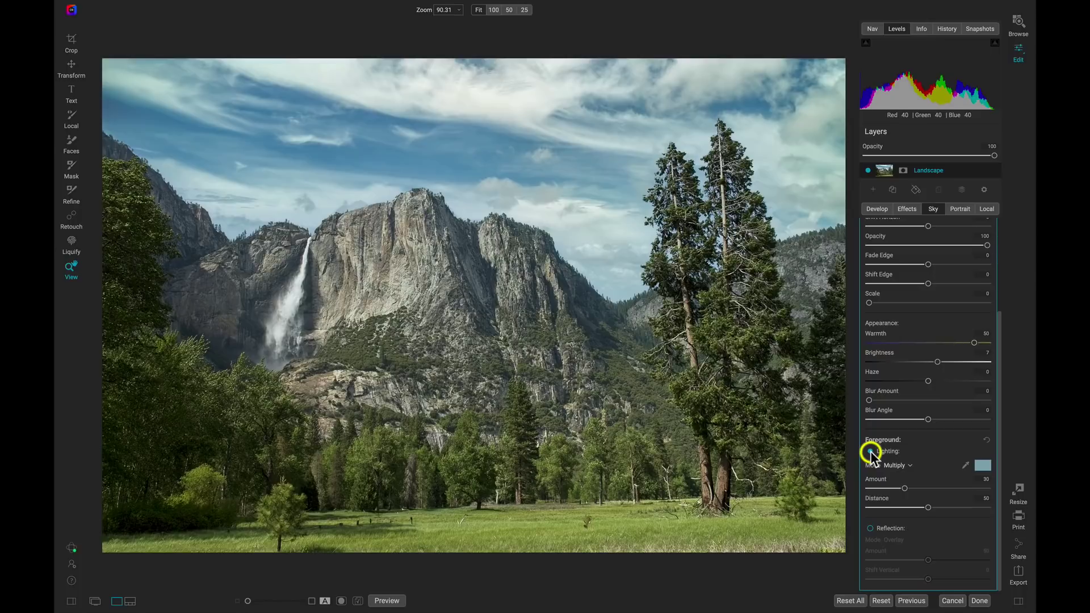
pyautogui.click(909, 465)
pyautogui.click(896, 475)
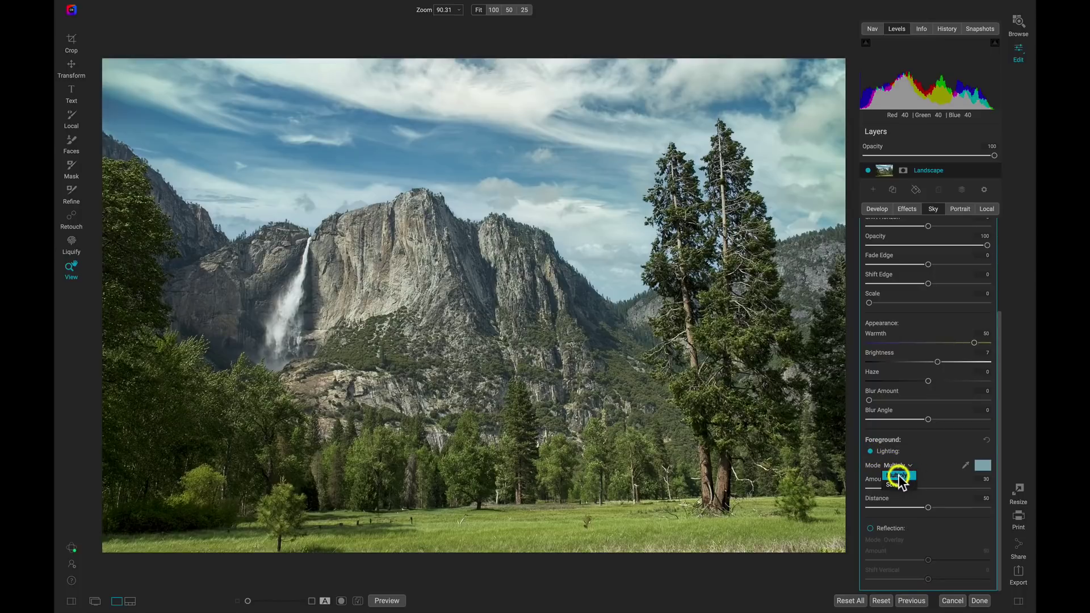
# Step: Compare the landscape with and without the foreground Lighting effect, leaving the effect enabled
pyautogui.click(871, 452)
pyautogui.click(870, 451)
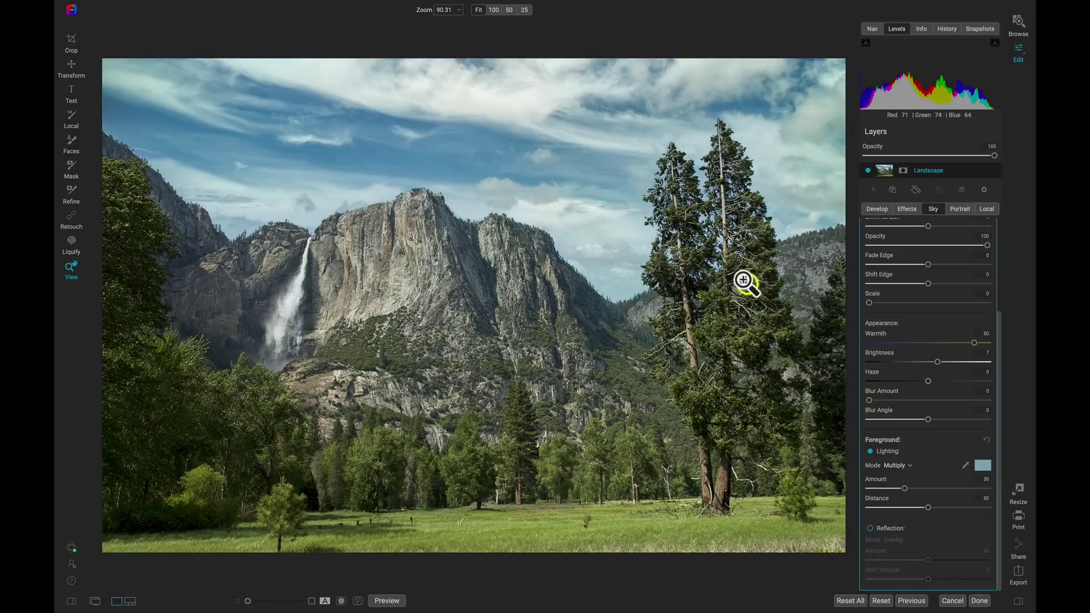
pyautogui.click(870, 451)
pyautogui.click(870, 452)
pyautogui.click(870, 451)
pyautogui.click(869, 452)
# Step: Compare the landscape with and without the Sky Swap AI replacement, leaving the swapped sky enabled
pyautogui.scroll(5, 951, 460)
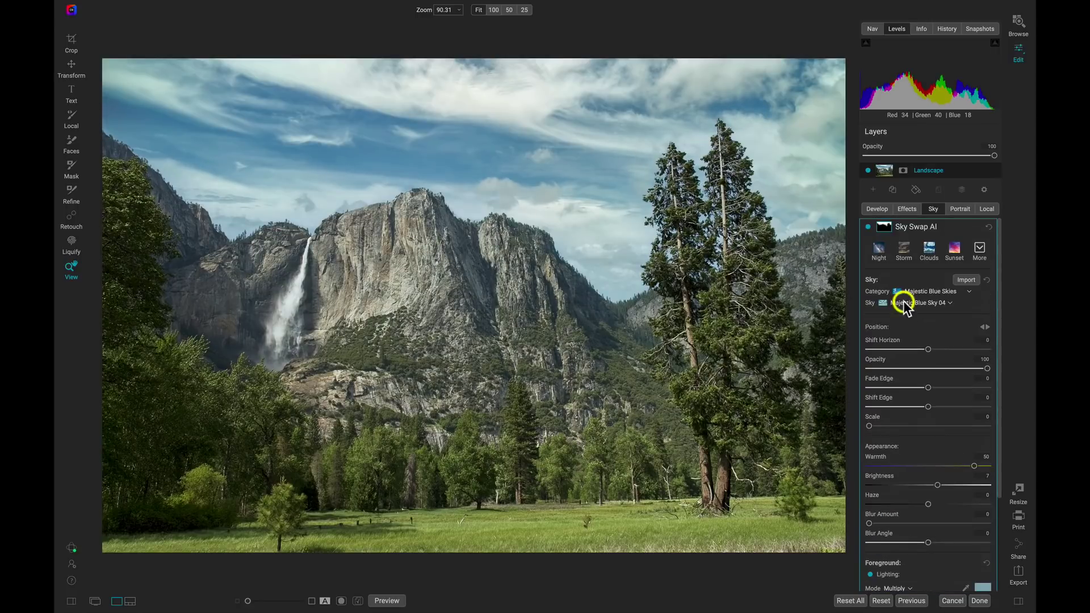
pyautogui.click(869, 226)
pyautogui.click(869, 226)
pyautogui.click(868, 226)
pyautogui.click(869, 226)
# Step: Add a Dynamic Contrast filter to the landscape in Effects
pyautogui.click(906, 210)
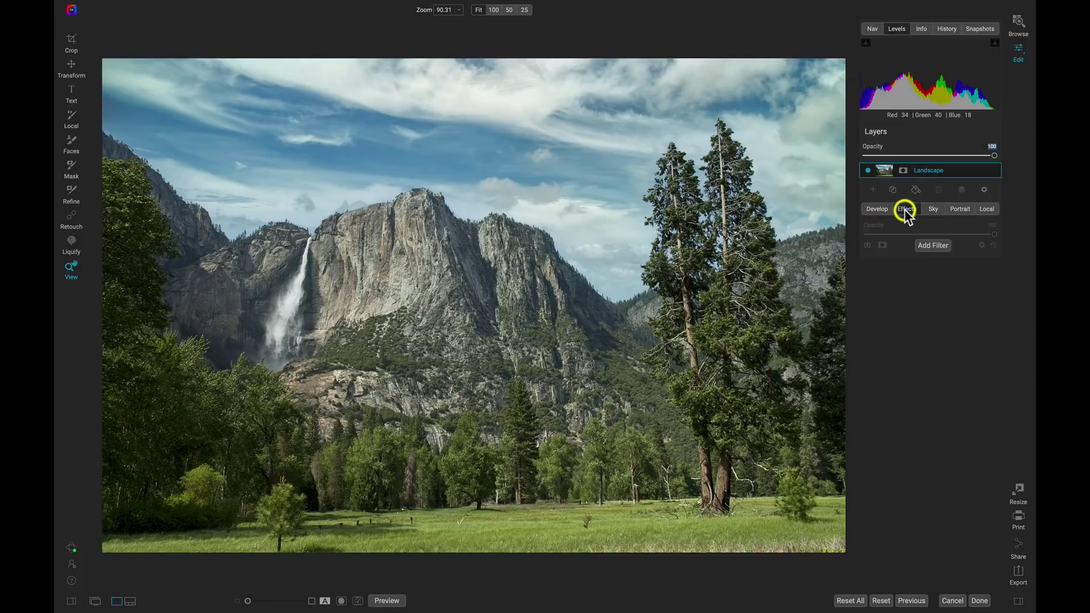
pyautogui.click(932, 245)
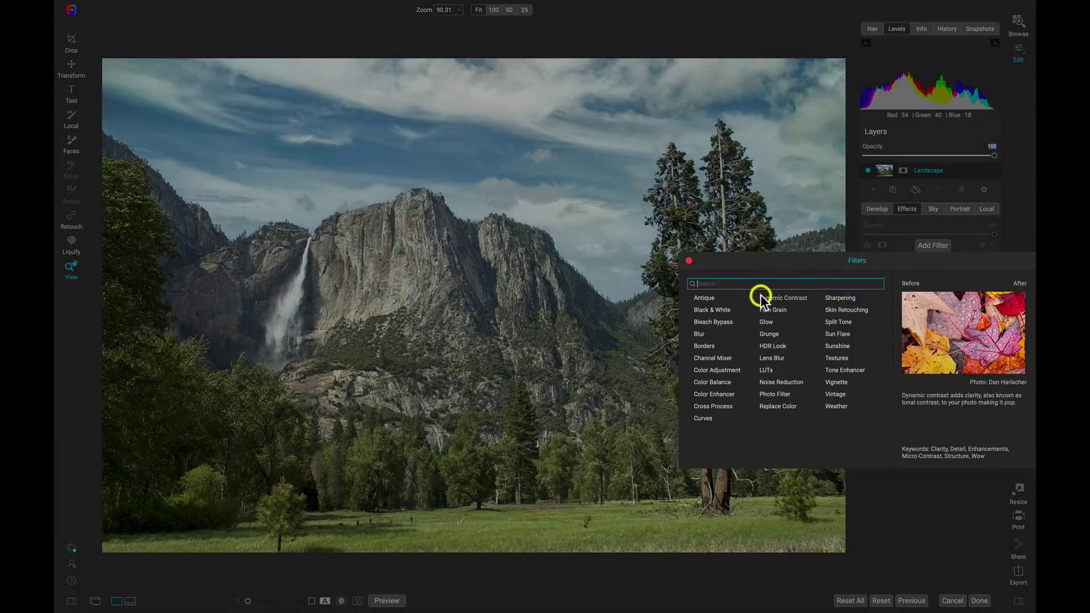
pyautogui.click(776, 296)
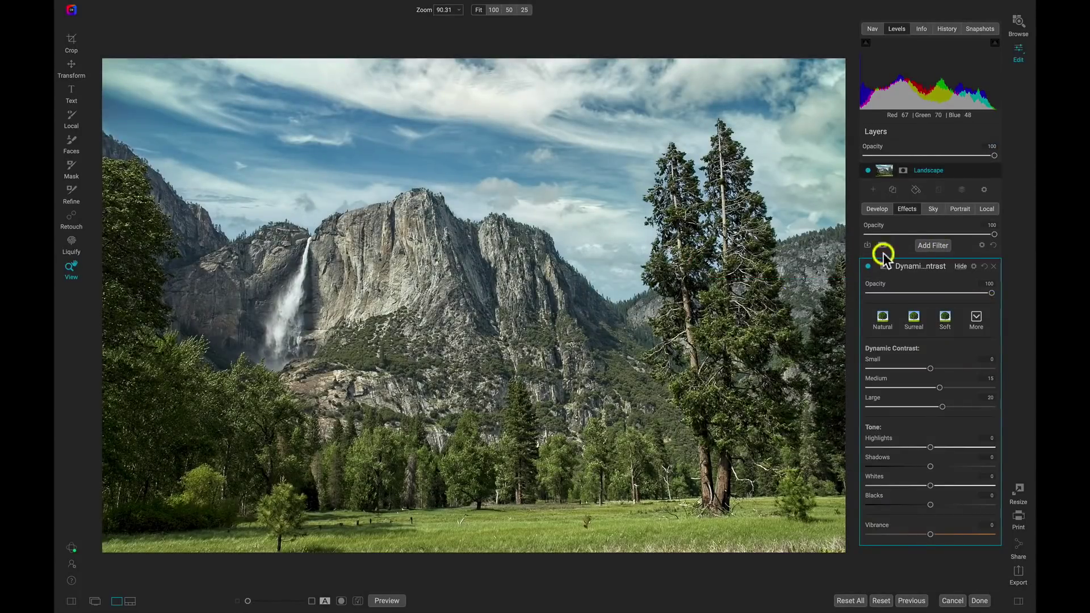
# Step: Display the Sky Swap AI mask in black and white and copy it
pyautogui.click(934, 209)
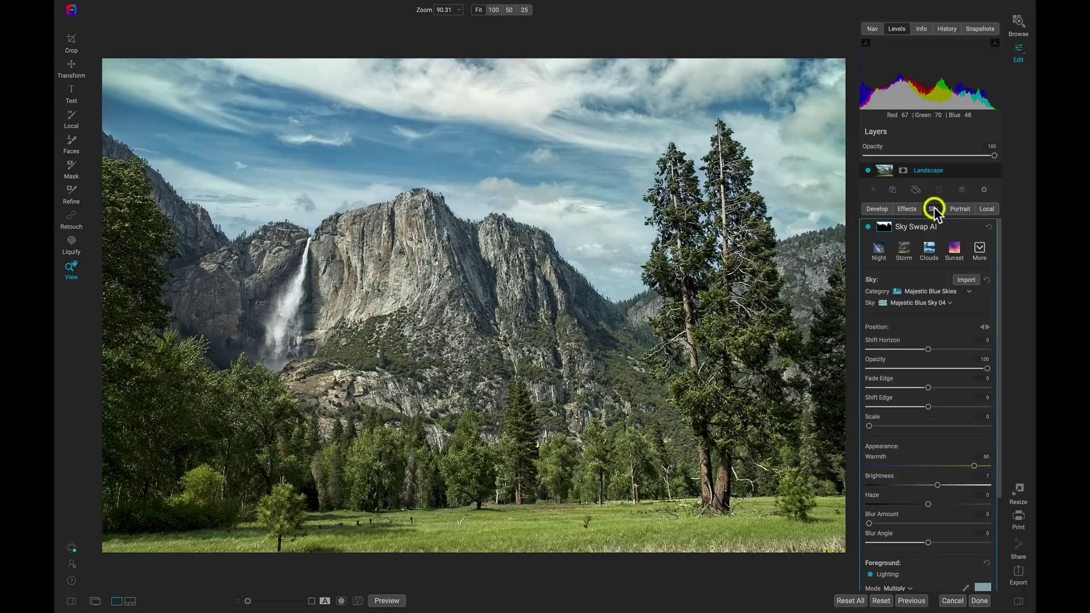
pyautogui.click(881, 227)
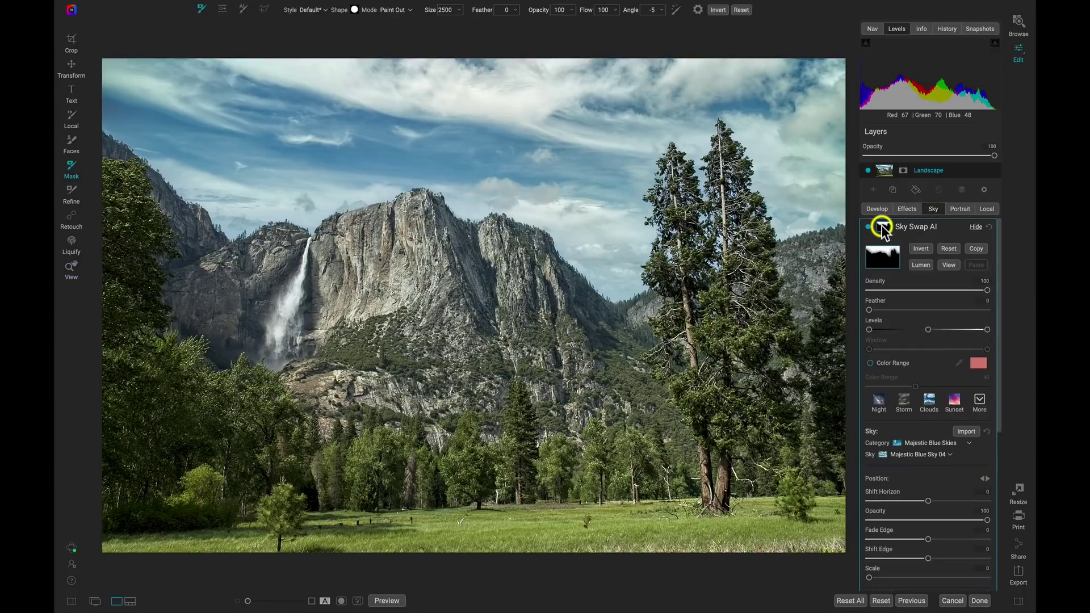
pyautogui.click(949, 265)
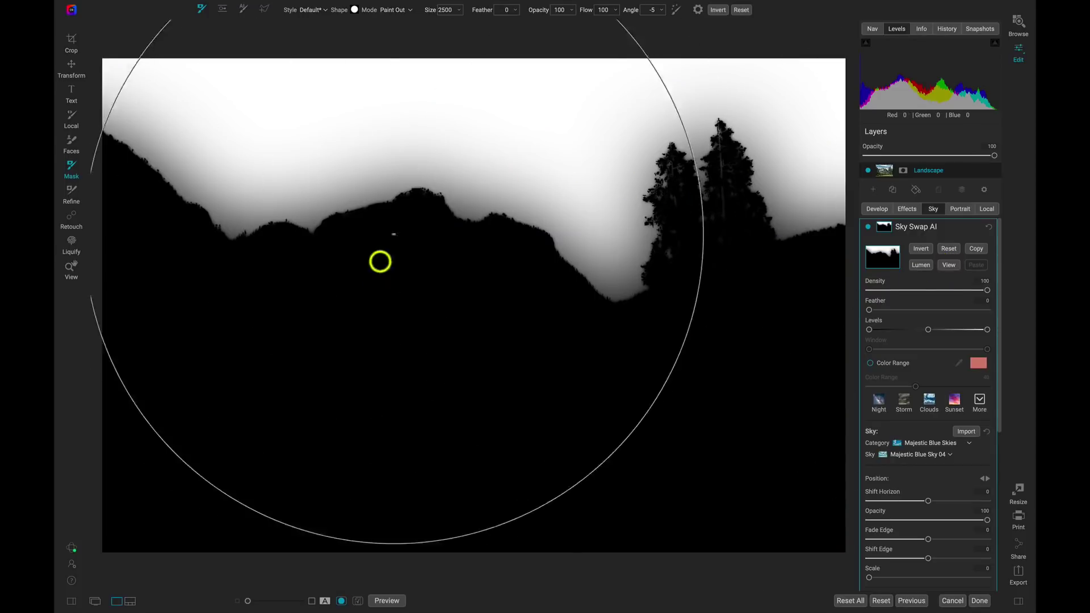
pyautogui.press('z')
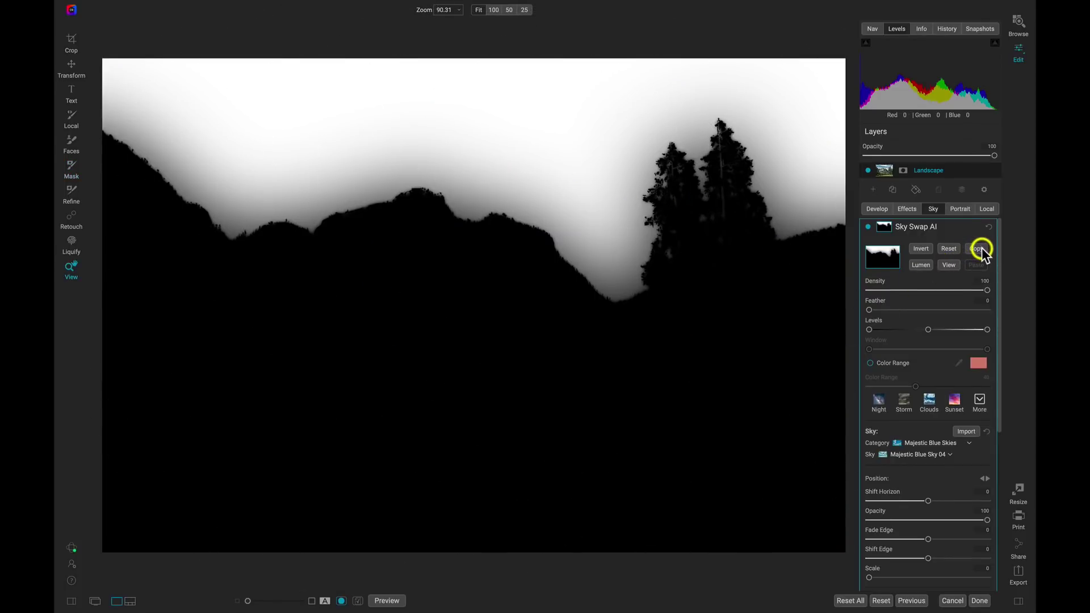
# Step: Apply Surreal Dynamic Contrast at 39 opacity through the pasted and inverted sky mask, and compare the result with the original photo
pyautogui.click(912, 209)
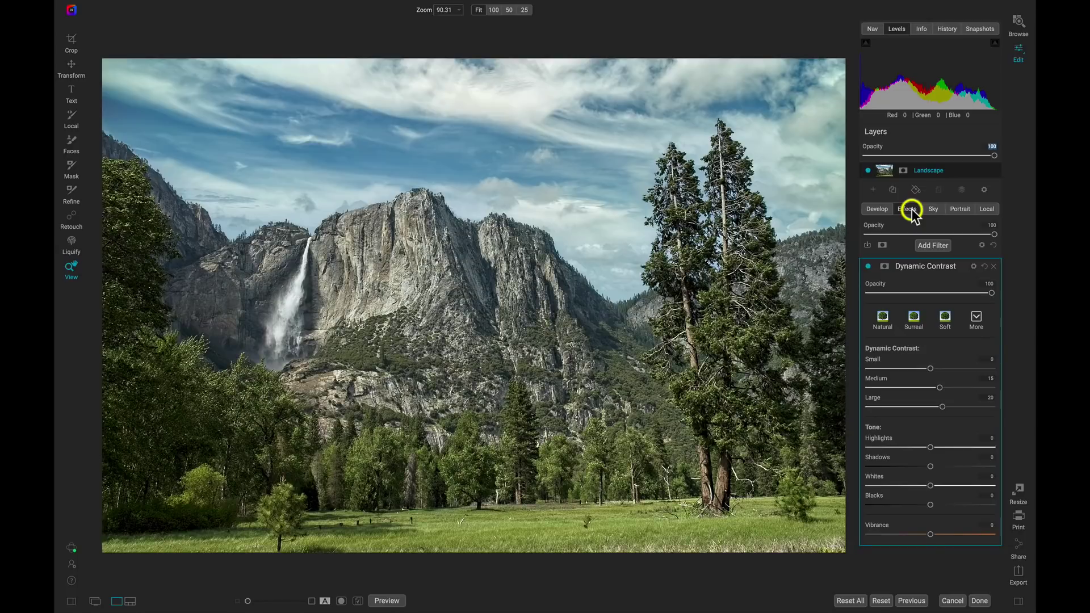
pyautogui.click(885, 267)
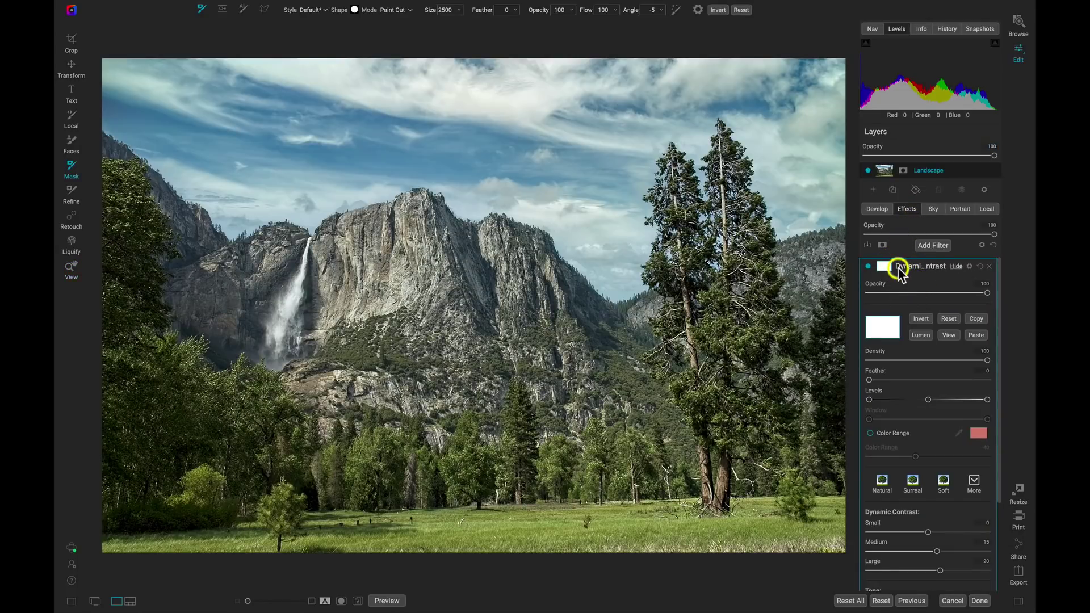
pyautogui.click(976, 335)
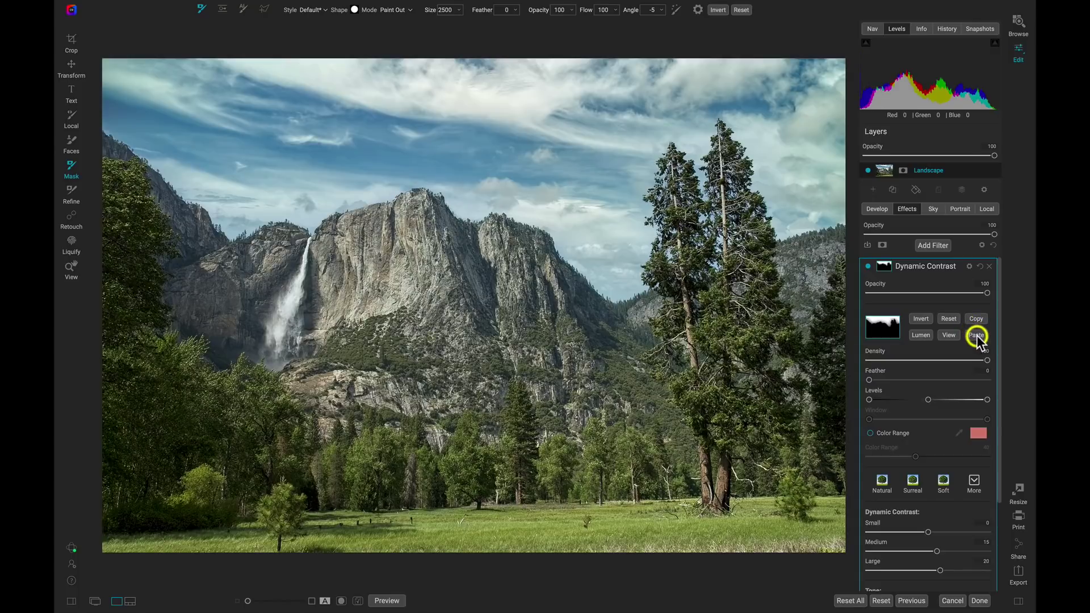
pyautogui.click(922, 319)
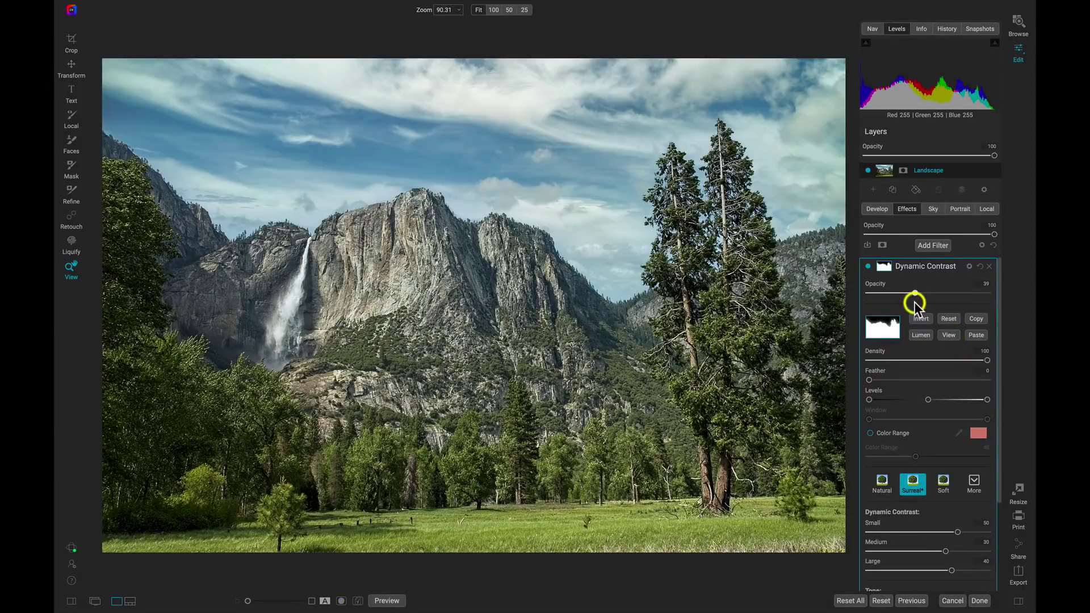
pyautogui.press('p')
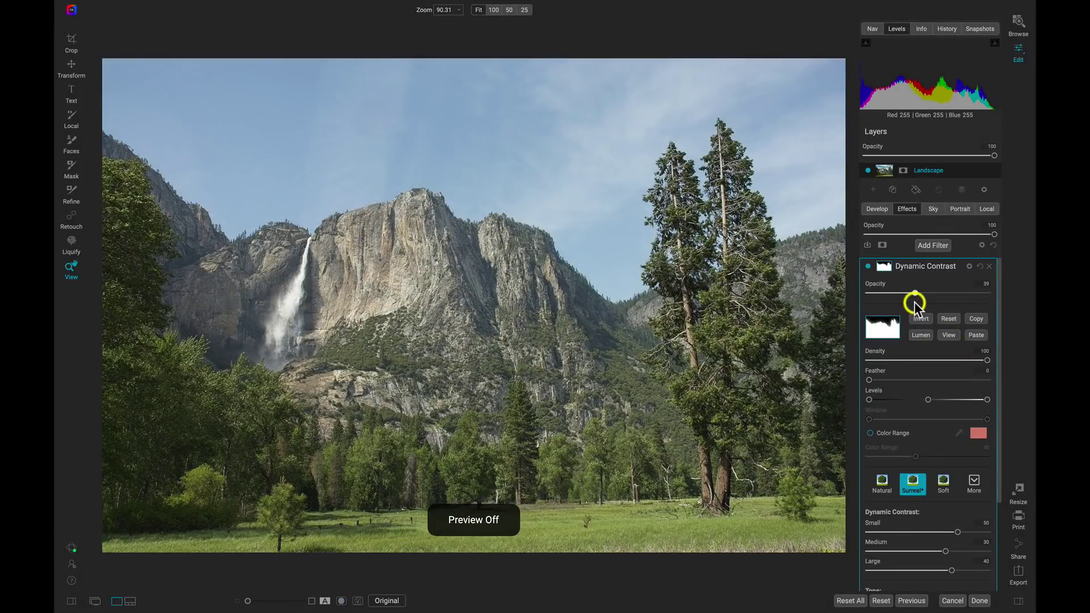
pyautogui.press('p')
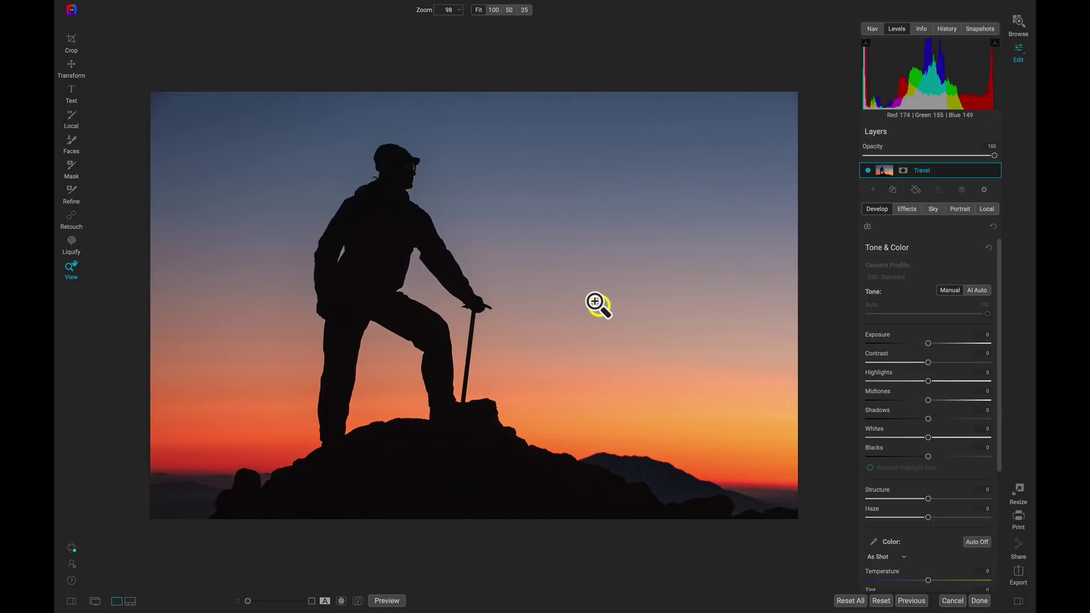
# Step: Swap the sky behind the silhouetted hiker for Epic Tropical Sunset 02 from the Epic Tropical Sunsets category
pyautogui.click(934, 209)
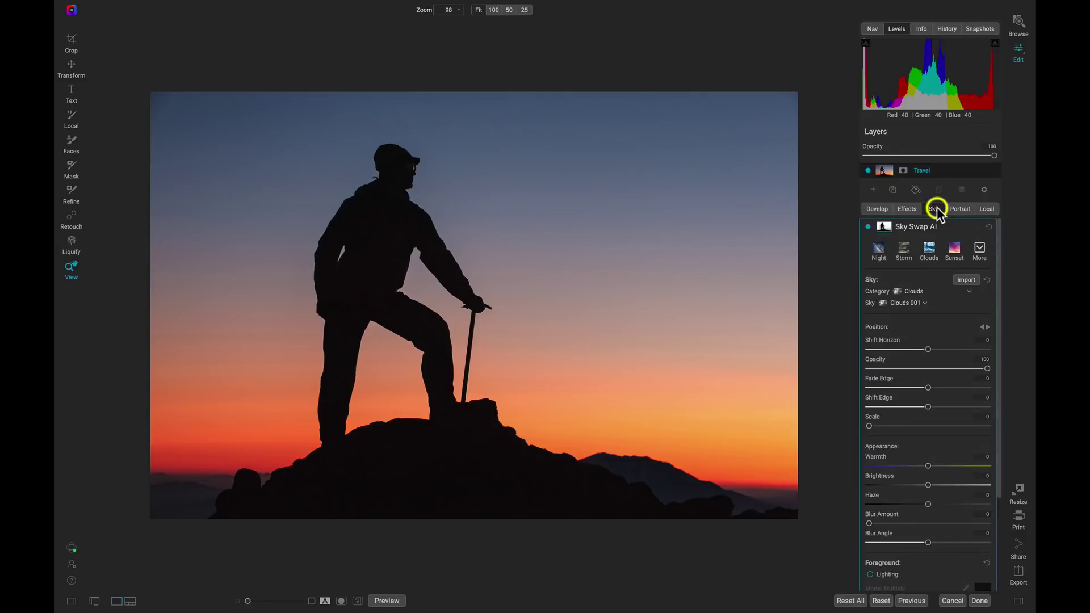
pyautogui.click(914, 291)
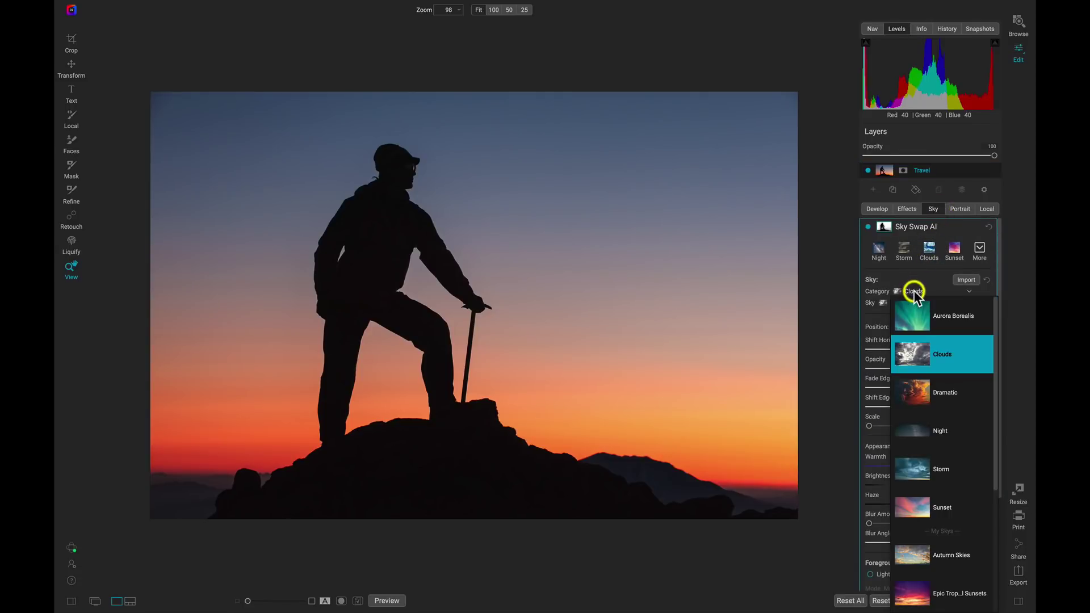
pyautogui.scroll(-5, 908, 324)
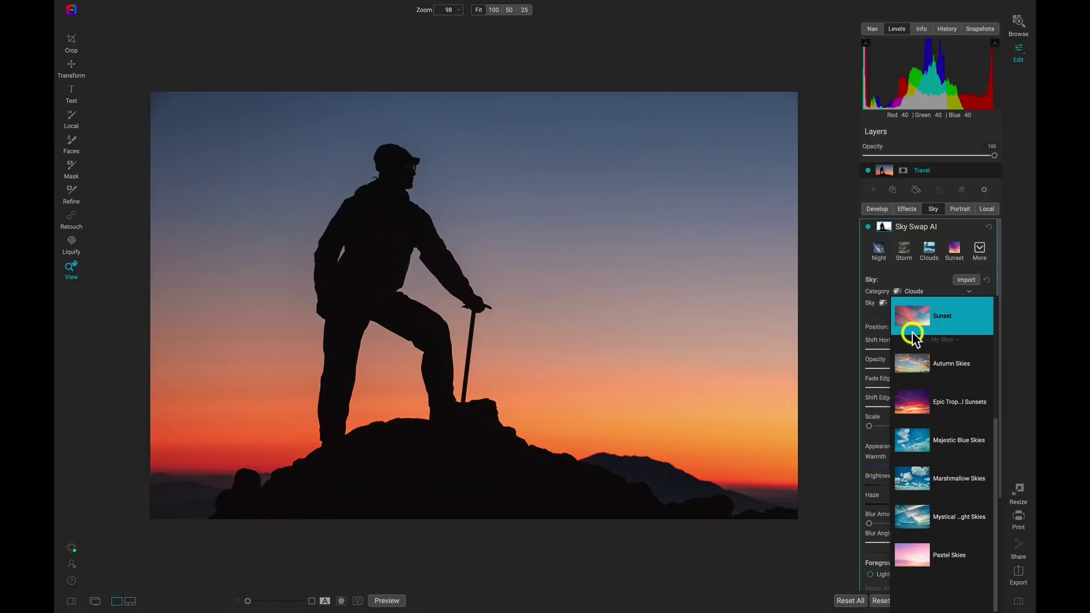
pyautogui.click(956, 403)
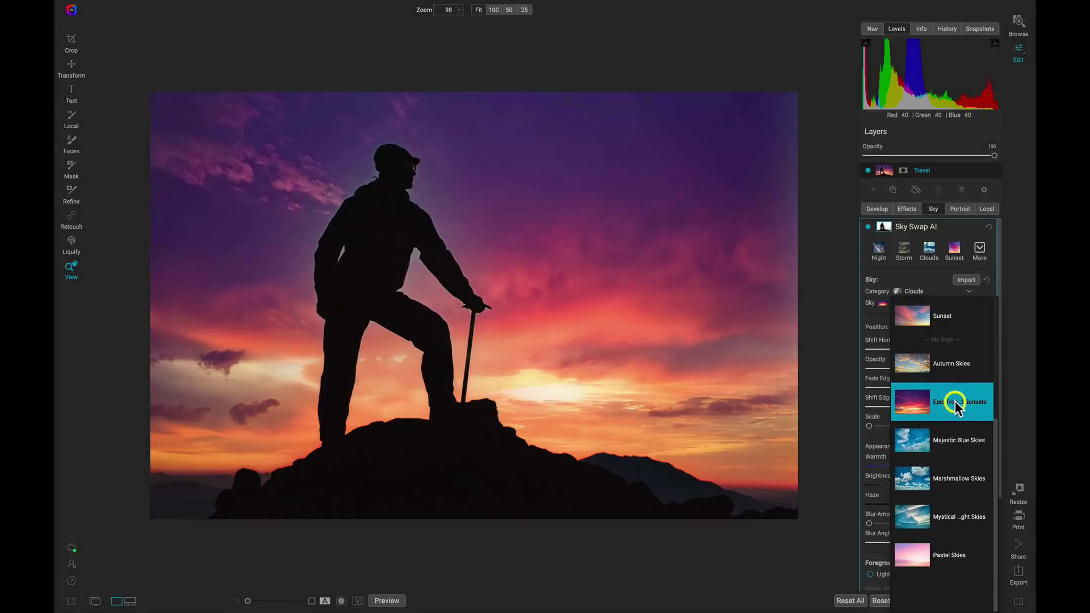
pyautogui.click(924, 303)
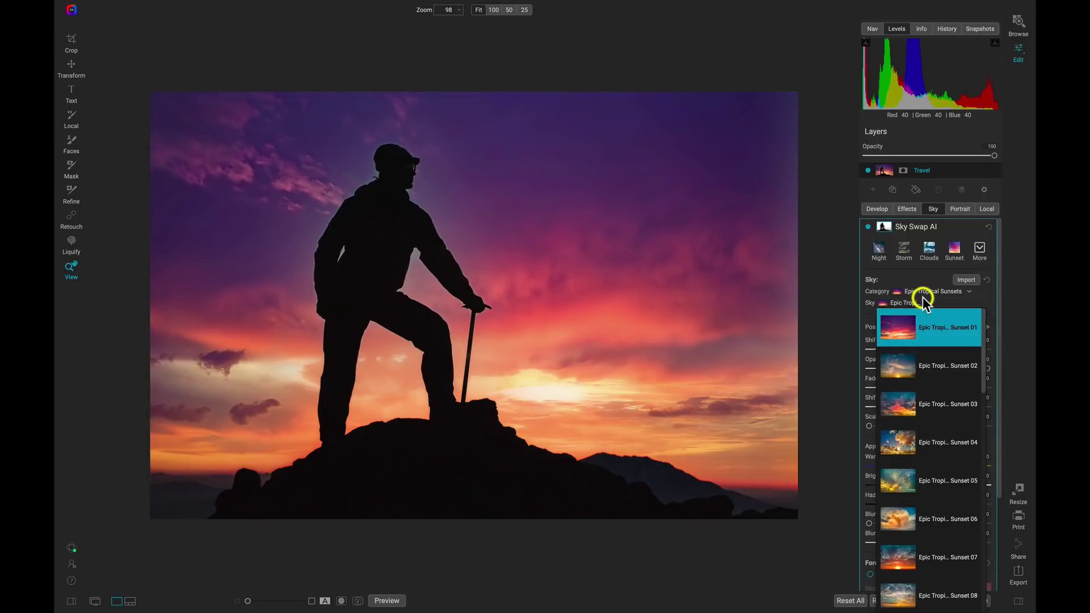
pyautogui.click(938, 367)
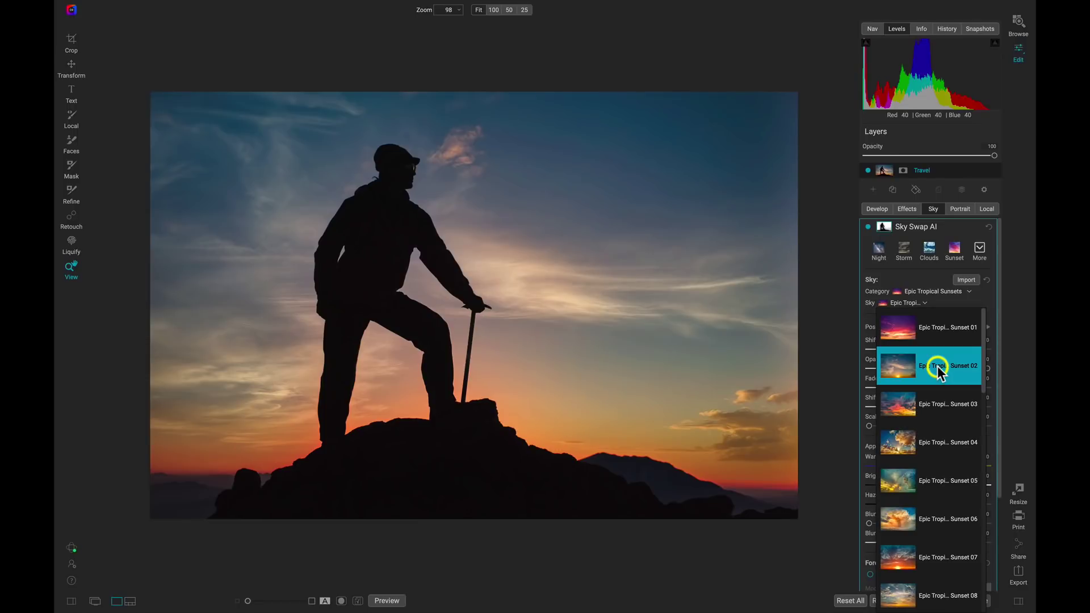
pyautogui.click(938, 367)
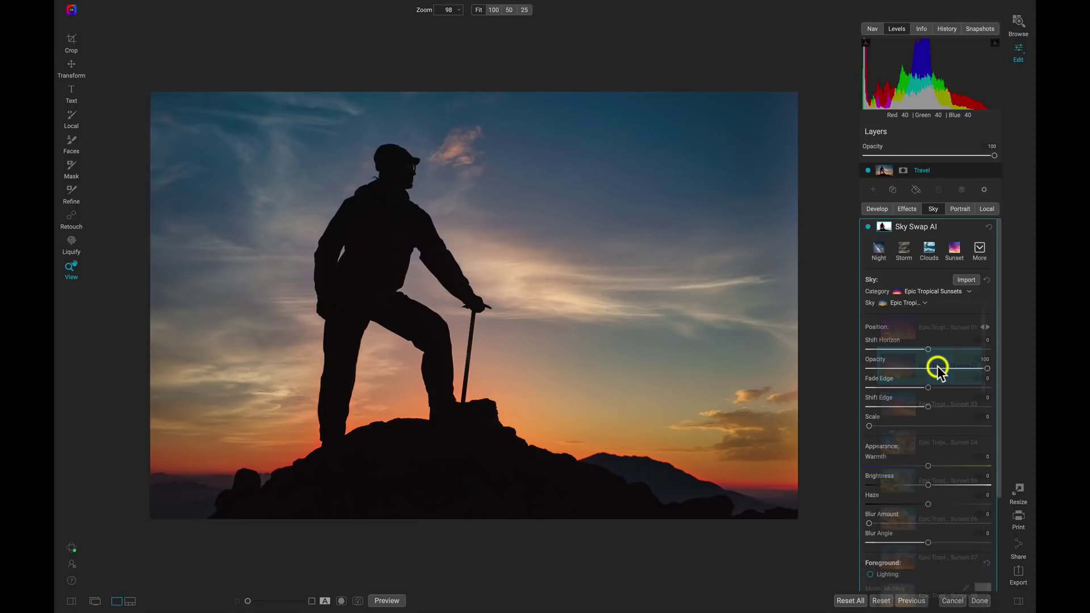
# Step: Compare the hiker photo with and without the swapped sunset sky, leaving the swap enabled
pyautogui.click(868, 227)
pyautogui.click(867, 227)
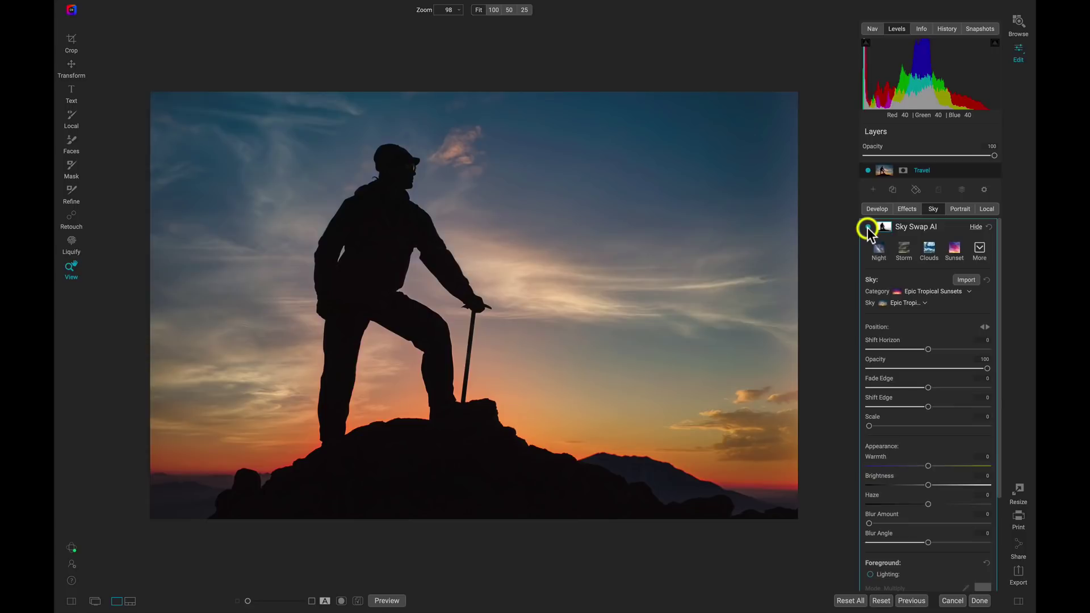
pyautogui.click(867, 227)
pyautogui.click(867, 227)
pyautogui.click(867, 227)
pyautogui.click(867, 227)
# Step: Blend the swapped sunset sky with Opacity 42, Warmth 36, Brightness -40 and Haze -72
pyautogui.moveTo(987, 367); pyautogui.dragTo(917, 369)
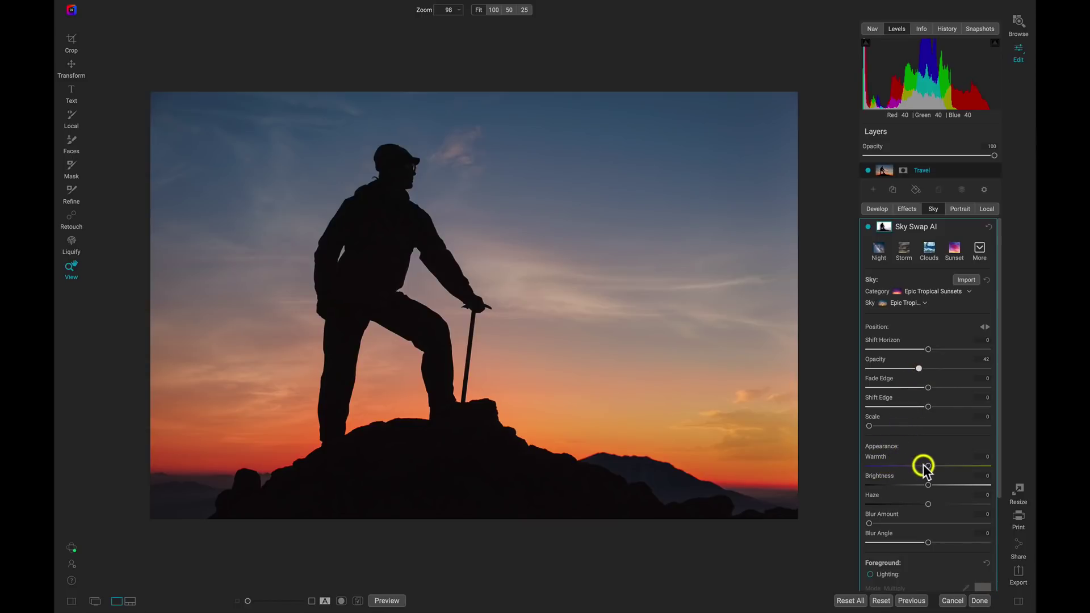
pyautogui.moveTo(929, 466); pyautogui.dragTo(885, 504)
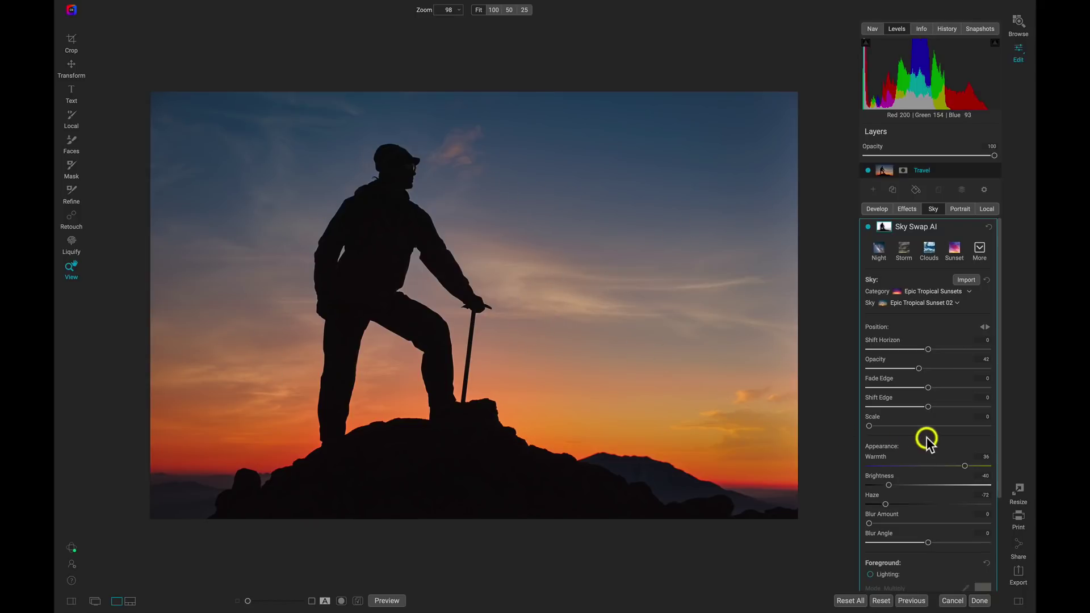
# Step: Compare the adjusted sunset sky with the original hiker photo repeatedly, ending with the edited version displayed
pyautogui.click(867, 226)
pyautogui.click(867, 226)
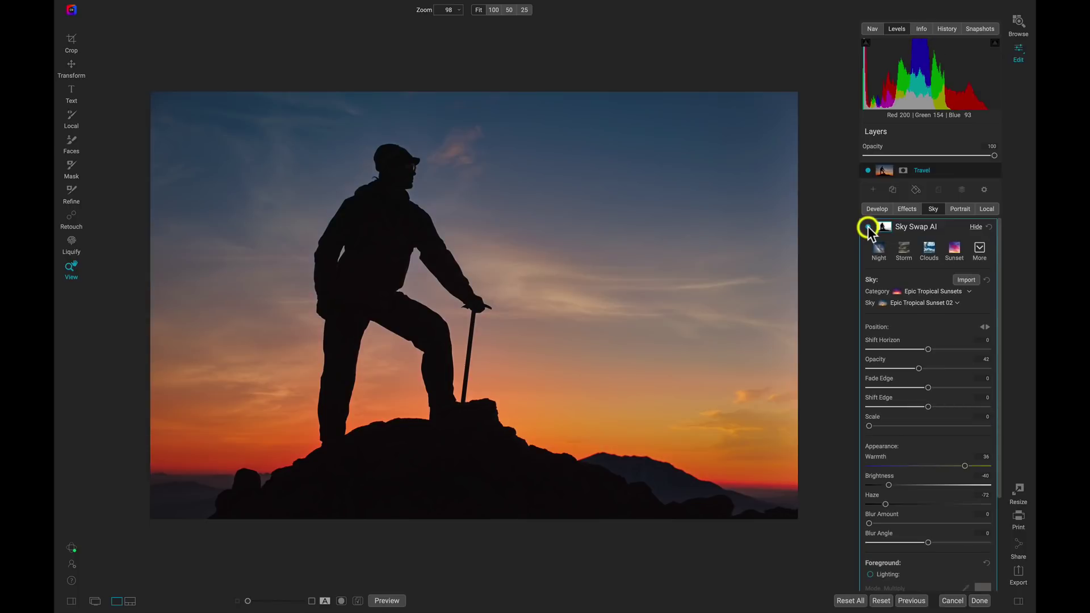
pyautogui.click(868, 227)
pyautogui.click(867, 226)
pyautogui.click(868, 227)
pyautogui.click(868, 227)
pyautogui.hotkey('ctrl', 'p')
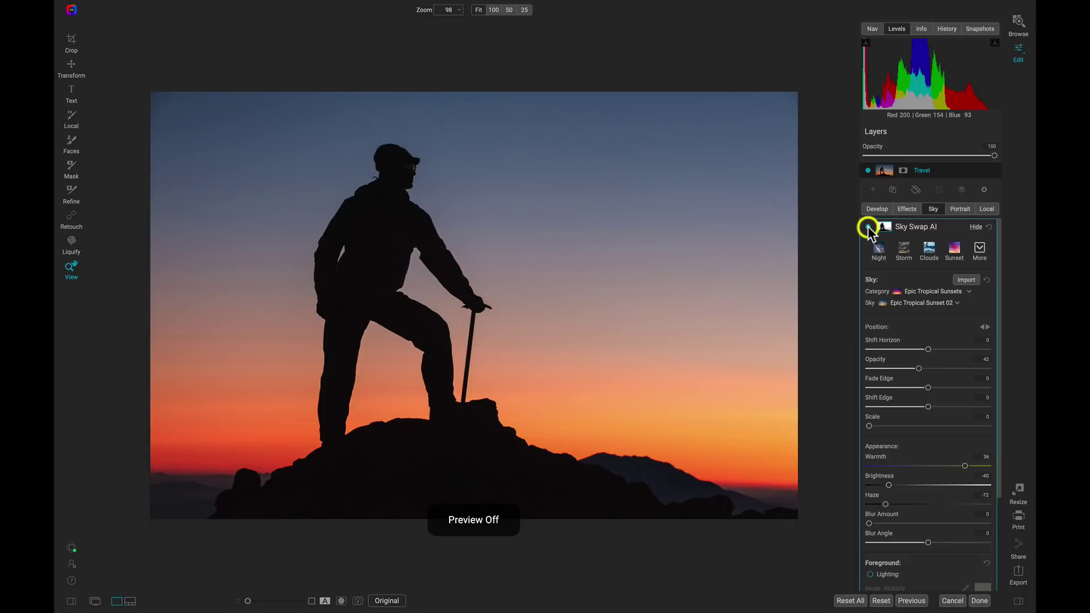
pyautogui.click(868, 227)
pyautogui.click(868, 227)
pyautogui.hotkey('ctrl', 'p')
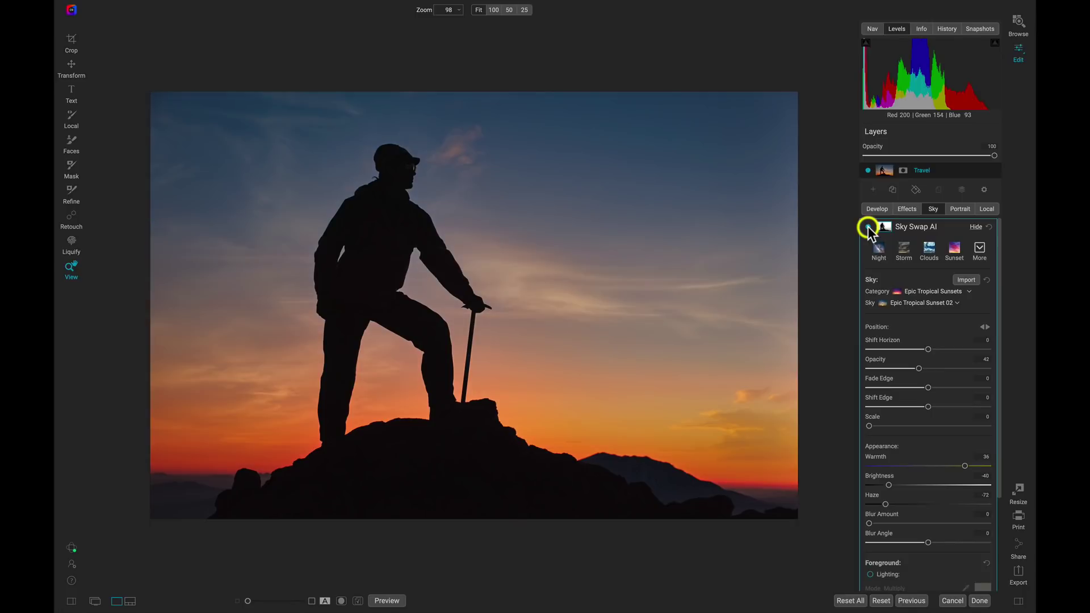